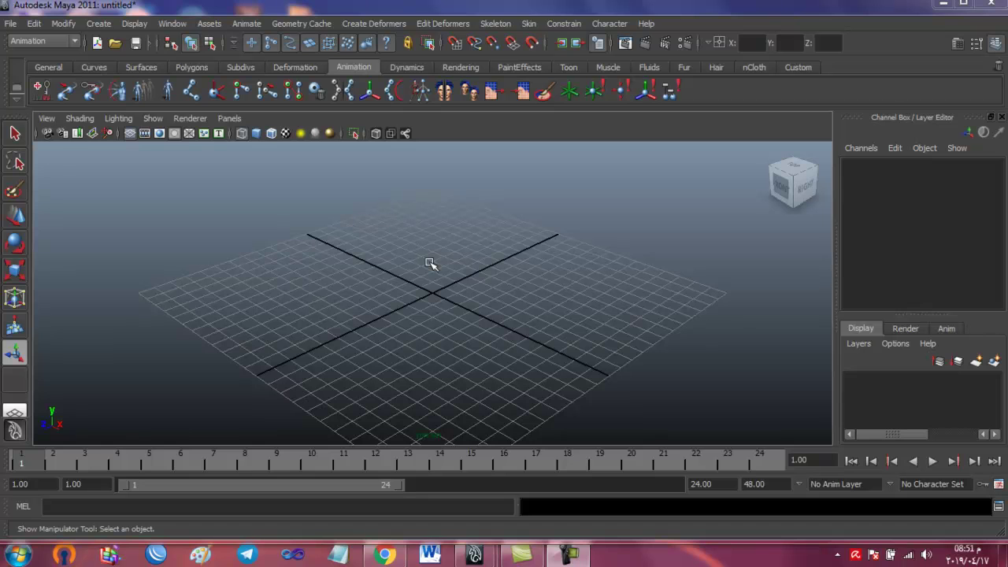
Draw a polygon box, pCube1, on the grid by dragging out its base and height
left_click(205, 66)
left_click(70, 92)
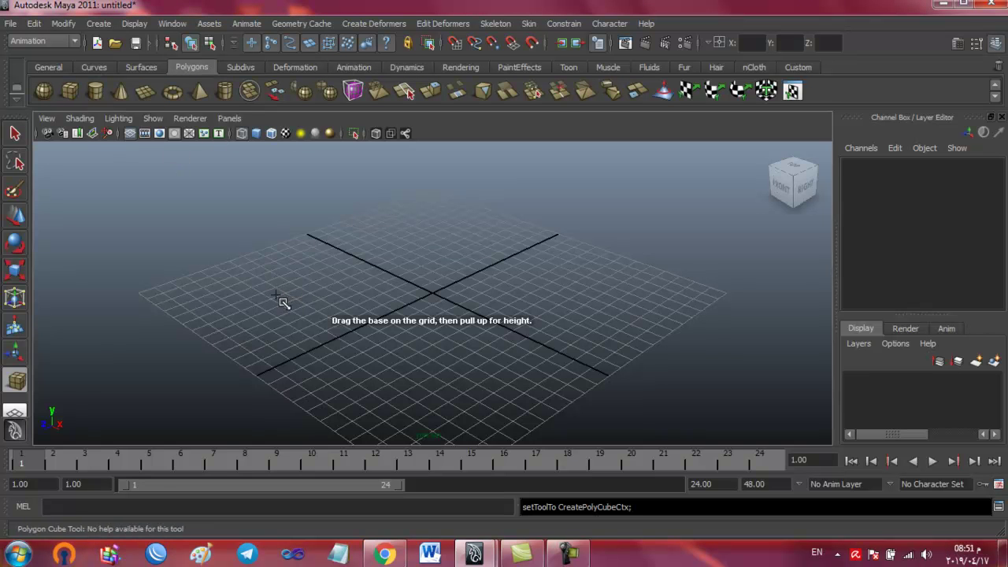
mouse_move(257, 291)
left_mouse_down()
mouse_move(312, 348)
mouse_move(391, 289)
mouse_move(386, 232)
left_mouse_up()
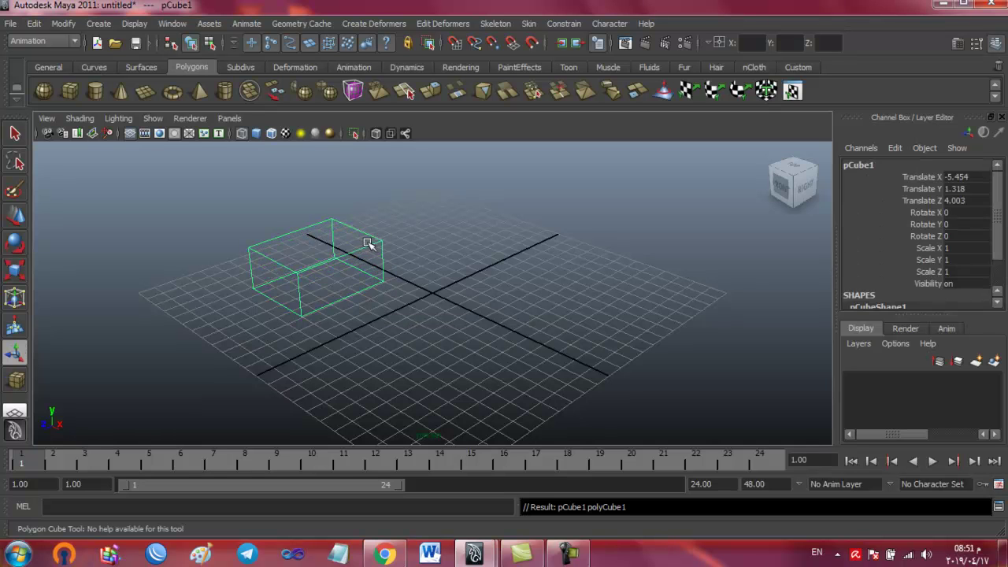
Shade the view and give polyCube1 subdivisions of width 3, height 2 and depth 3
key("5")
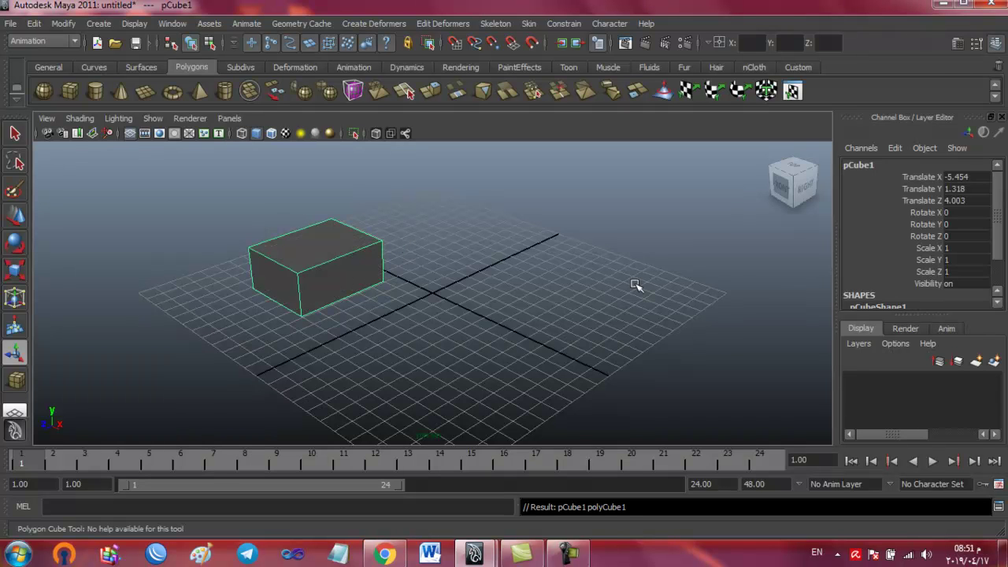
left_click_drag(993, 246, 996, 283)
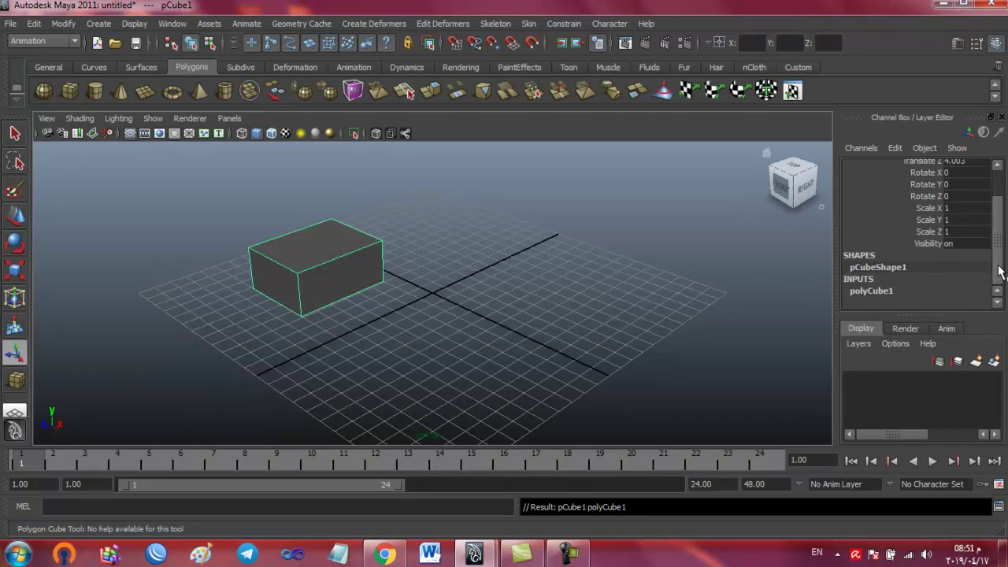
left_click(948, 255)
type("3")
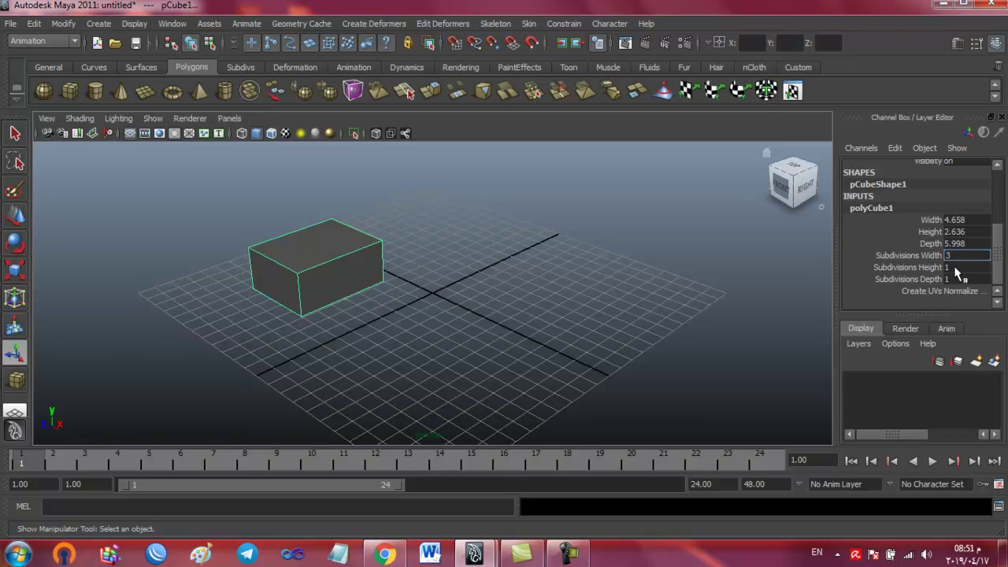
left_click(948, 267)
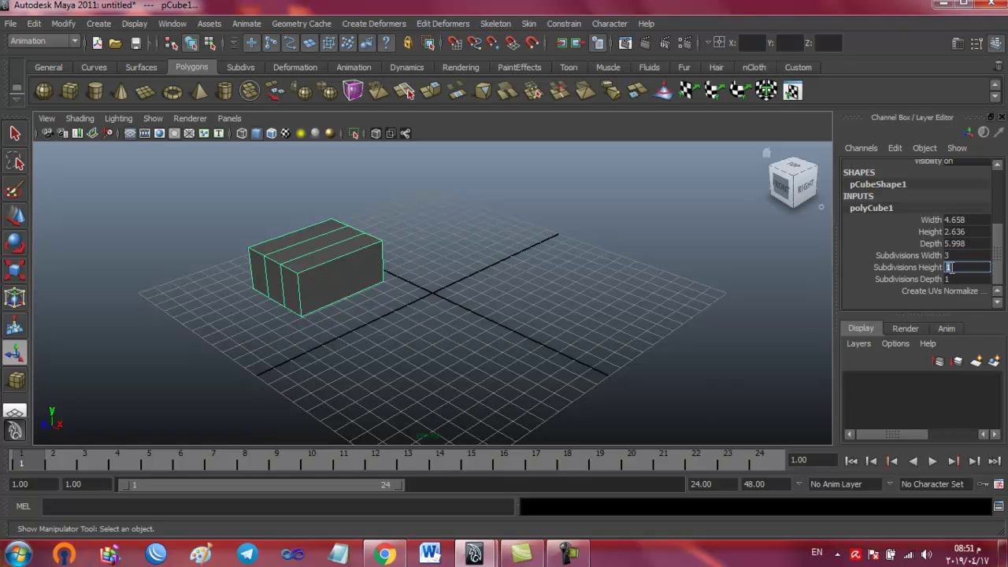
type("2")
left_click(951, 279)
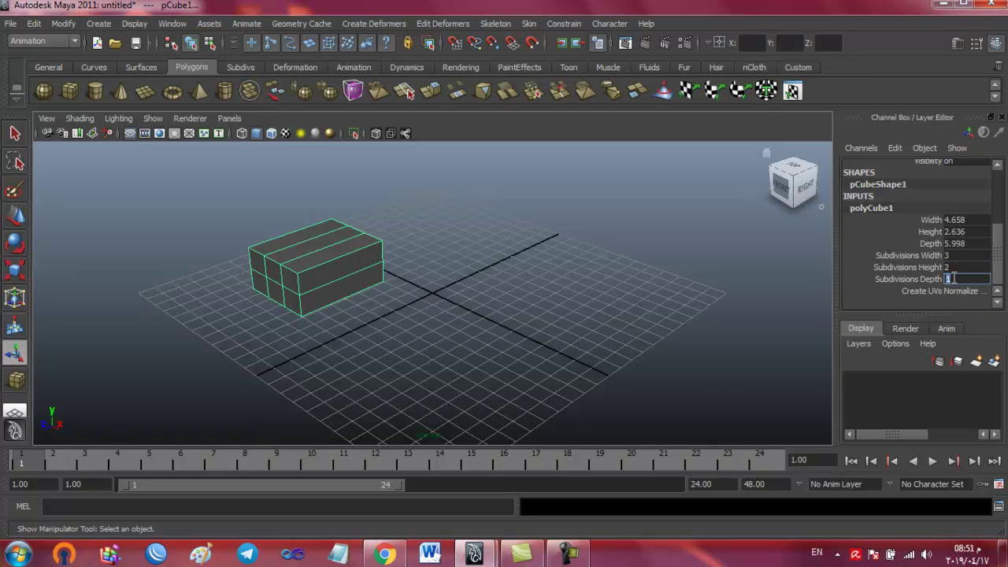
type("3")
key("Return")
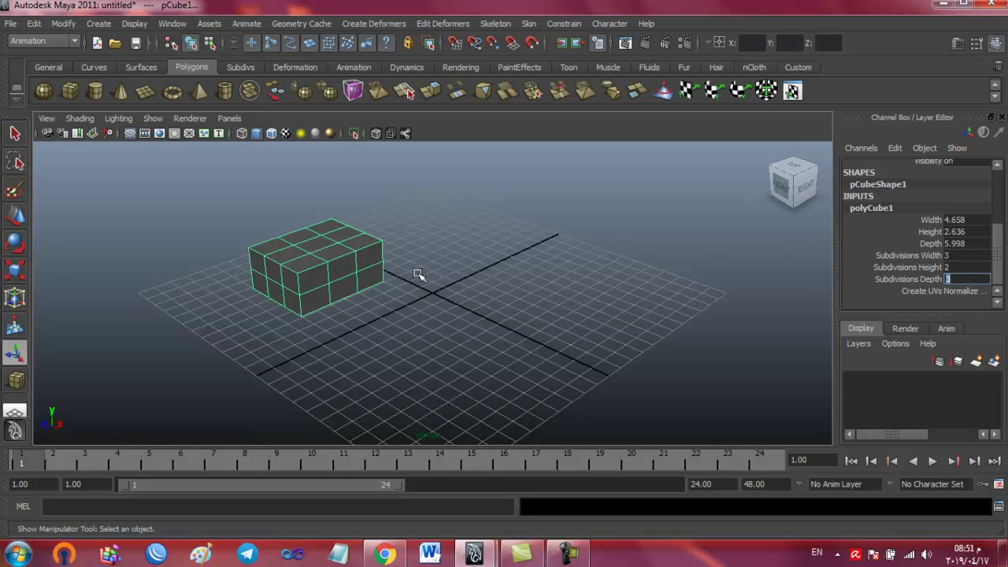
left_click(311, 270)
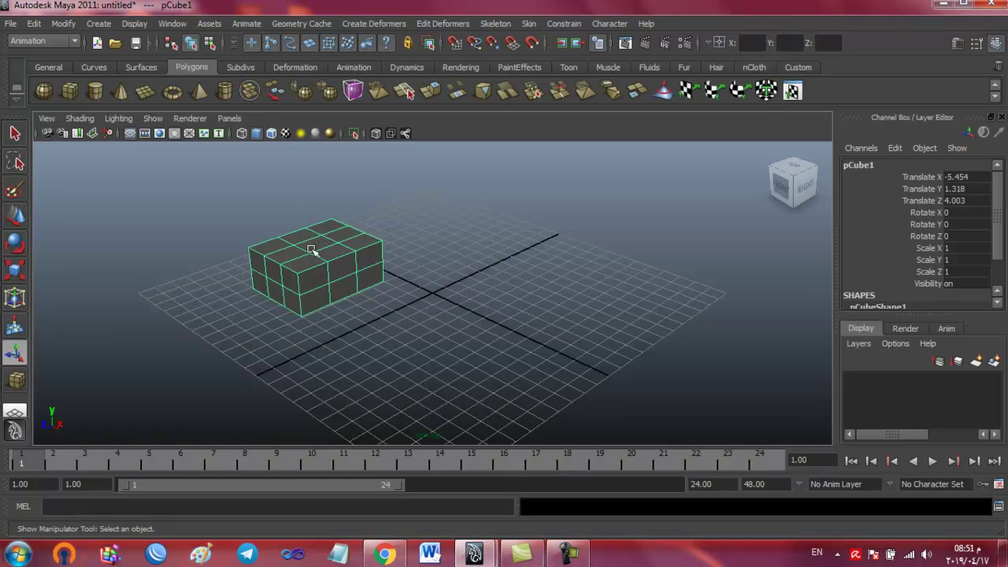
Switch to the Polygons menu set and select a top face of the box
left_click(74, 43)
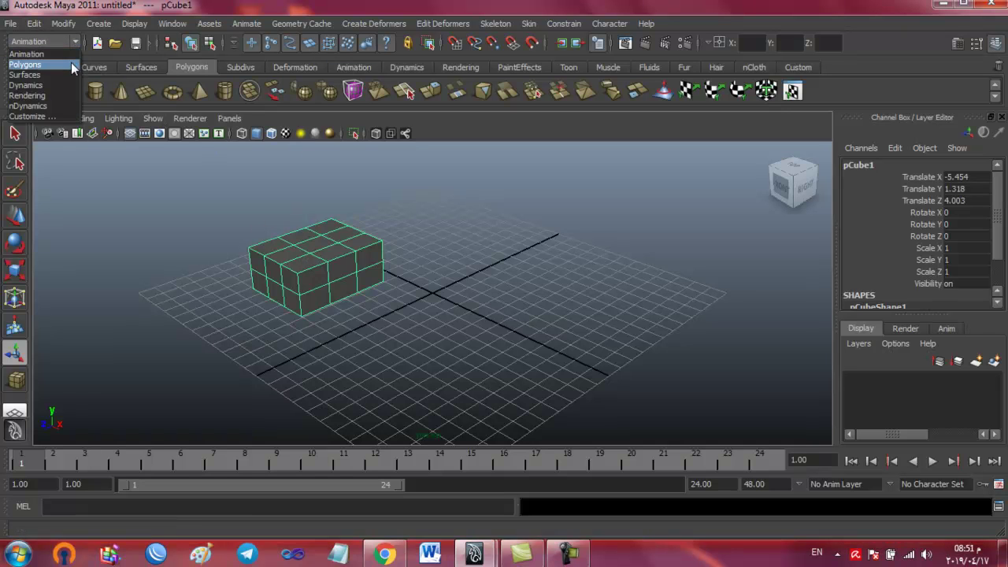
left_click(71, 64)
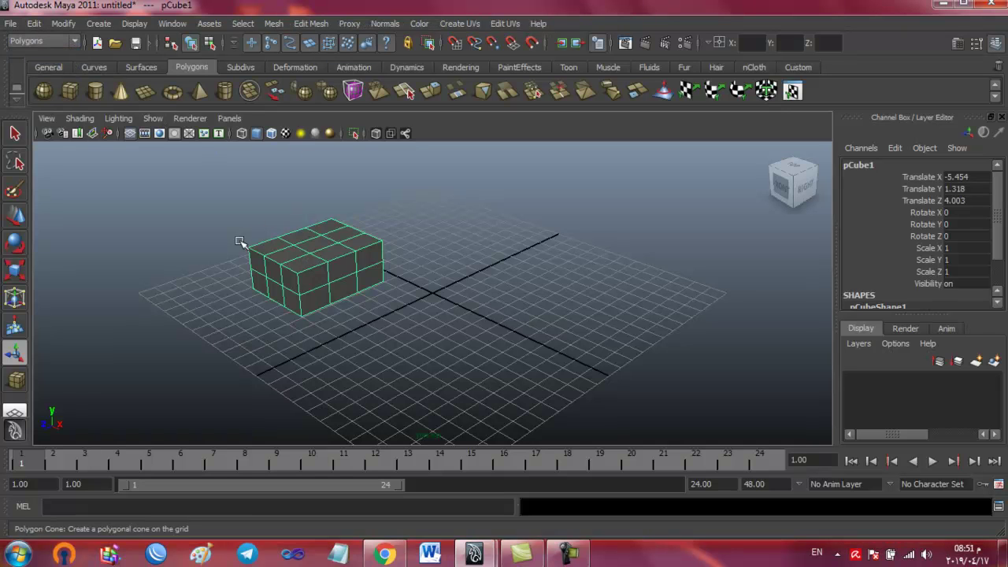
right_click(309, 265)
right_click_drag(310, 264, 311, 299)
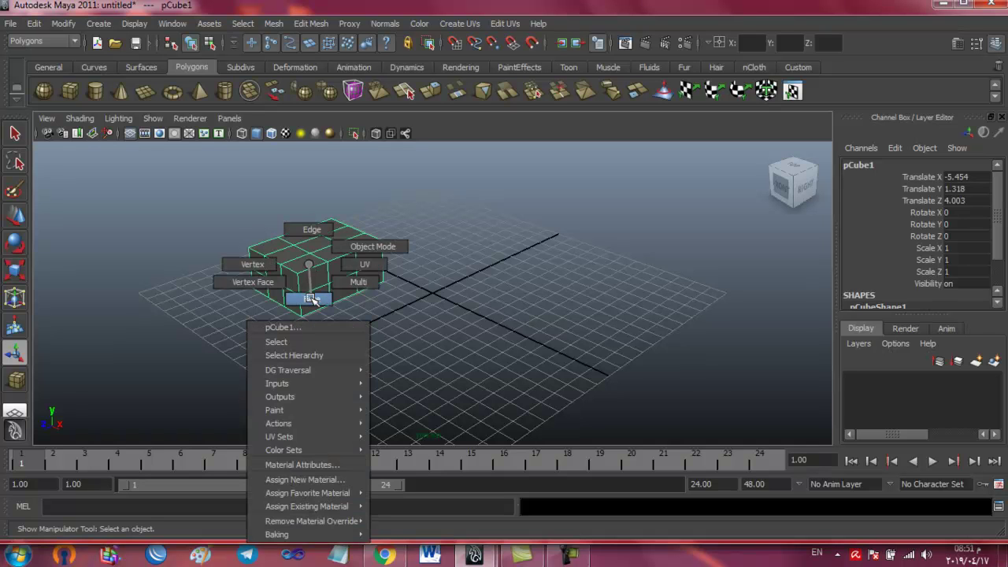
left_click(309, 266)
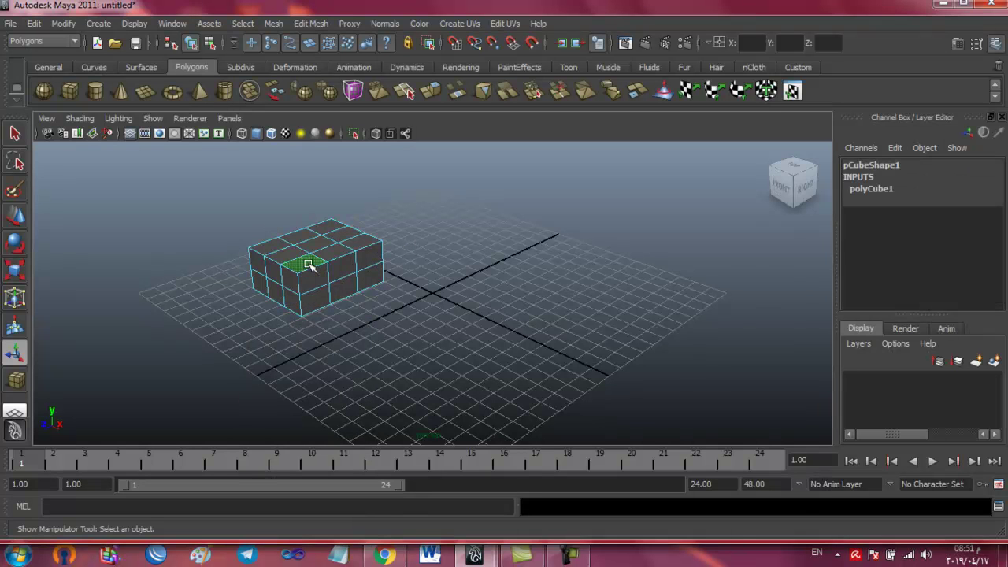
left_click(309, 265)
Extrude the selected top face and pull it upward into a column
left_click(311, 23)
left_click(318, 61)
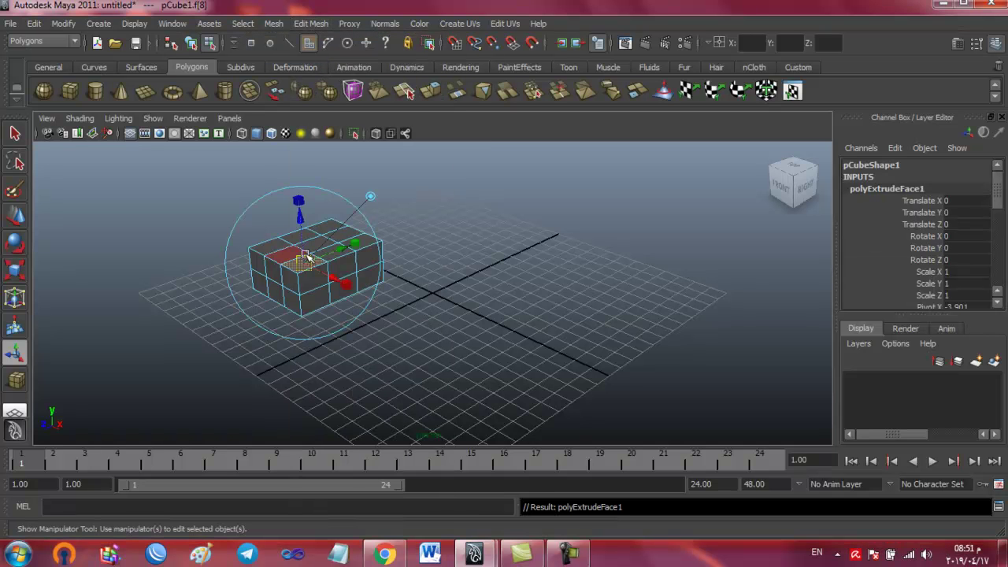
mouse_move(310, 266)
left_mouse_down()
mouse_move(305, 200)
mouse_move(307, 219)
left_mouse_up()
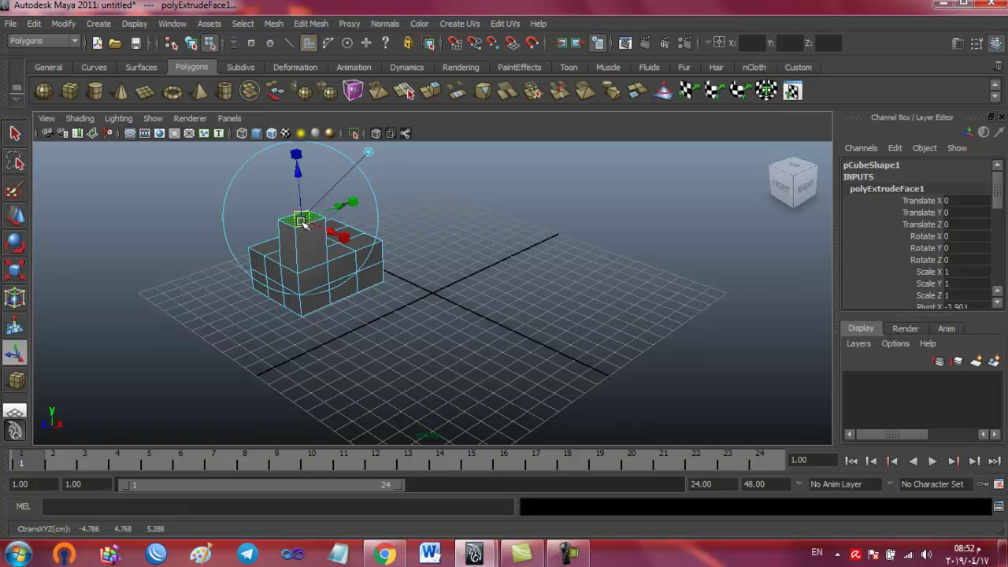
Finish the first extrusion and return to face selection on the column top
right_click(311, 219)
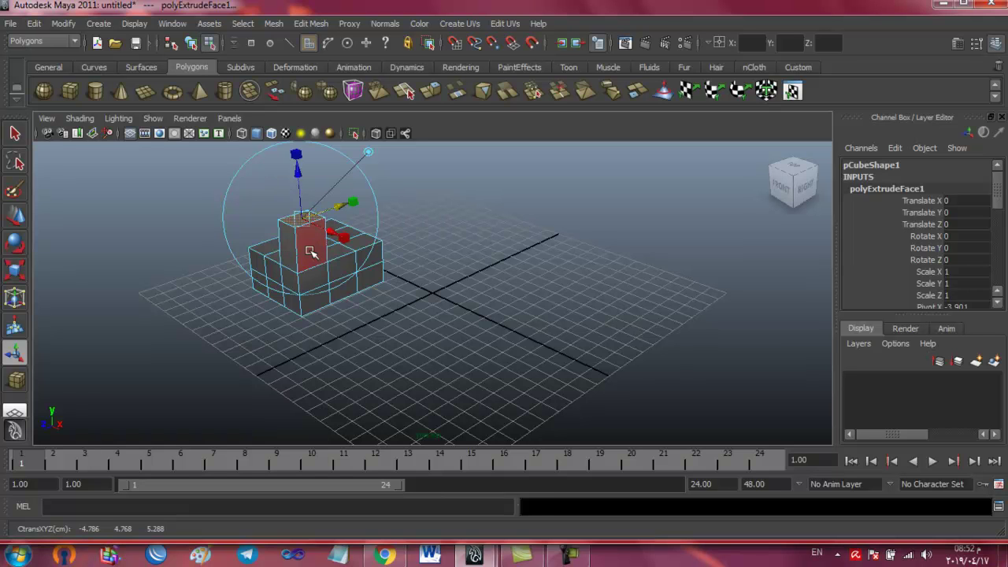
key("t")
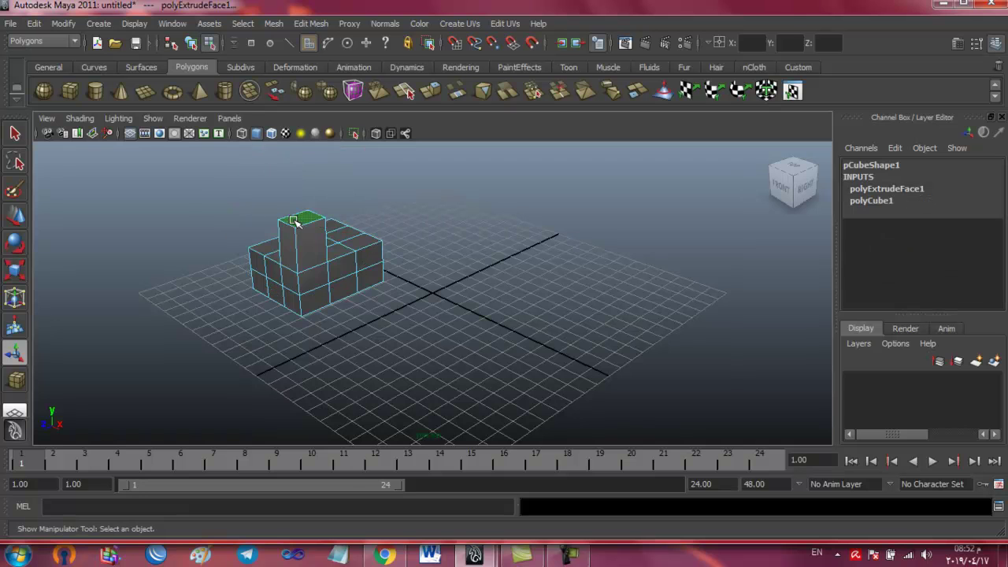
right_click_drag(294, 223, 295, 252)
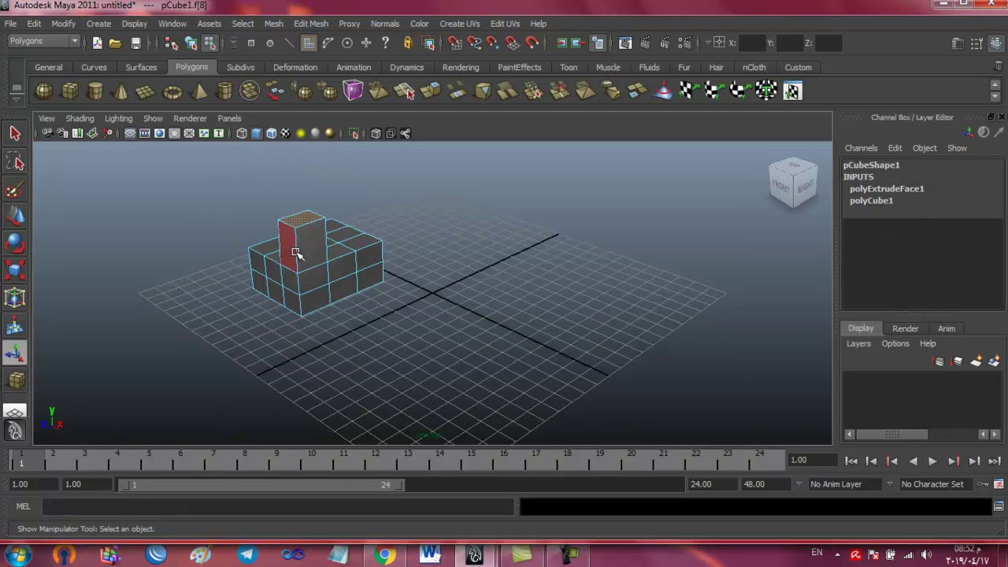
right_click(298, 221)
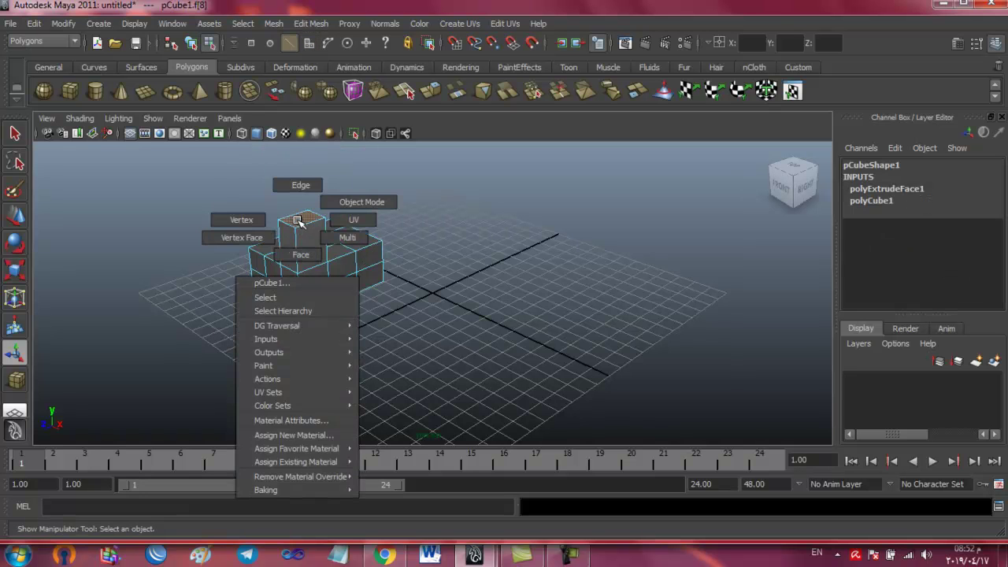
right_click_drag(298, 221, 302, 258)
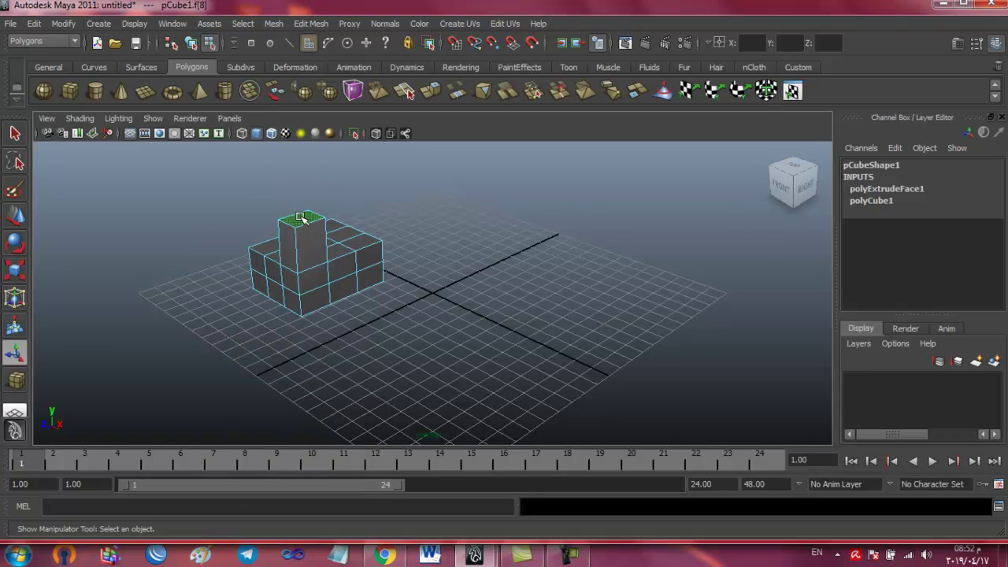
Extrude the column top again, widening and bending it into a flattened slanted cap
left_click(311, 23)
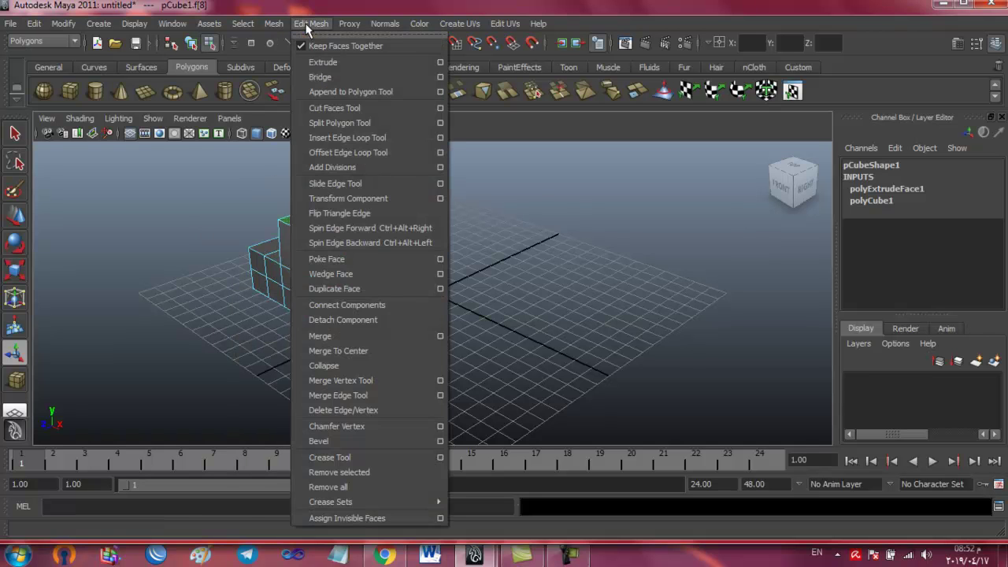
left_click(319, 61)
left_click(301, 221)
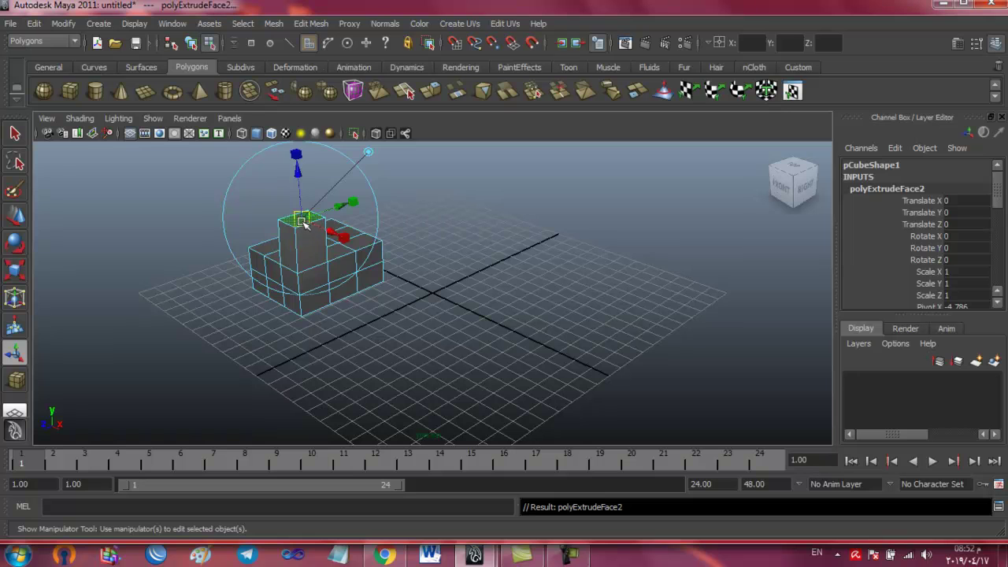
mouse_move(302, 218)
left_mouse_down()
mouse_move(257, 223)
mouse_move(261, 211)
mouse_move(361, 257)
mouse_move(311, 229)
mouse_move(321, 192)
mouse_move(340, 187)
mouse_move(291, 206)
left_mouse_up()
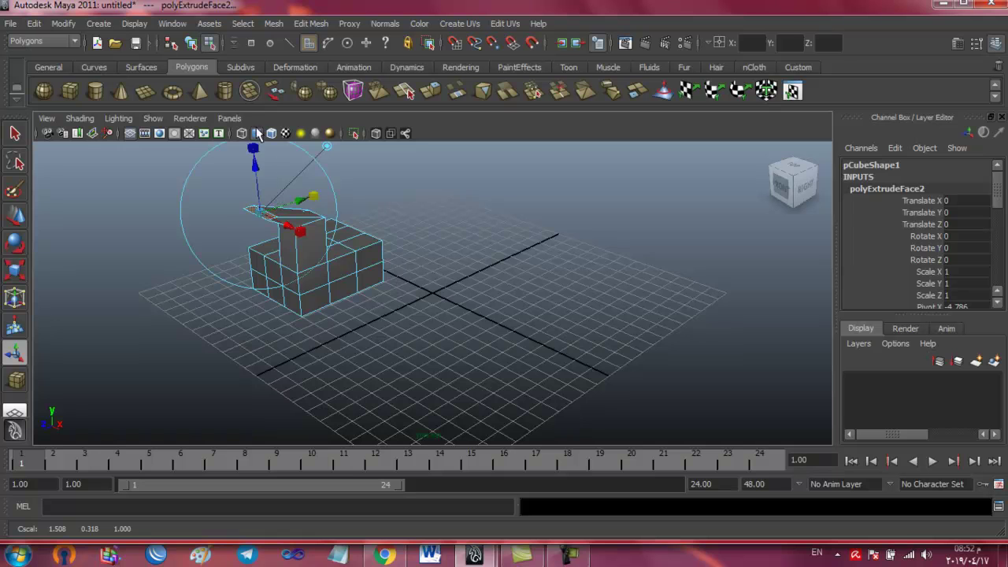
mouse_move(254, 152)
left_mouse_down()
mouse_move(259, 225)
mouse_move(259, 153)
mouse_move(257, 165)
mouse_move(271, 163)
mouse_move(260, 168)
mouse_move(270, 162)
left_mouse_up()
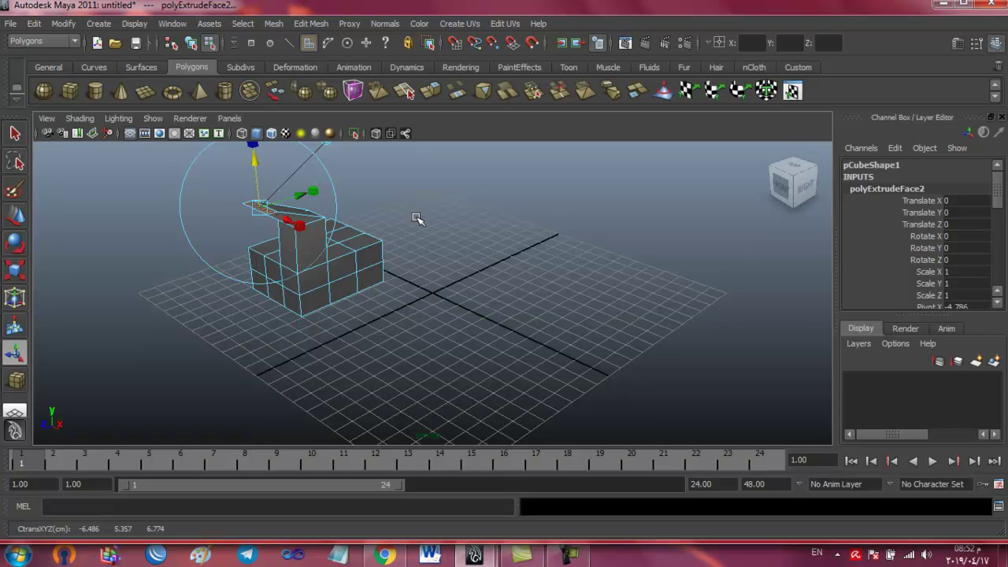
Undo the misplaced cylinder and draw pCylinder1 on the grid beside the box
left_click(95, 91)
left_click(521, 251)
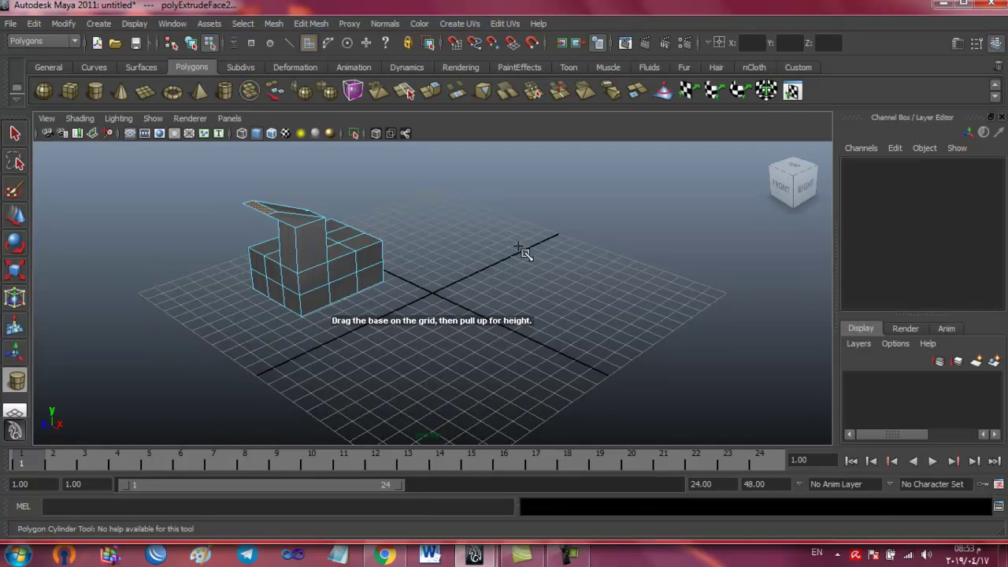
key("ctrl+z")
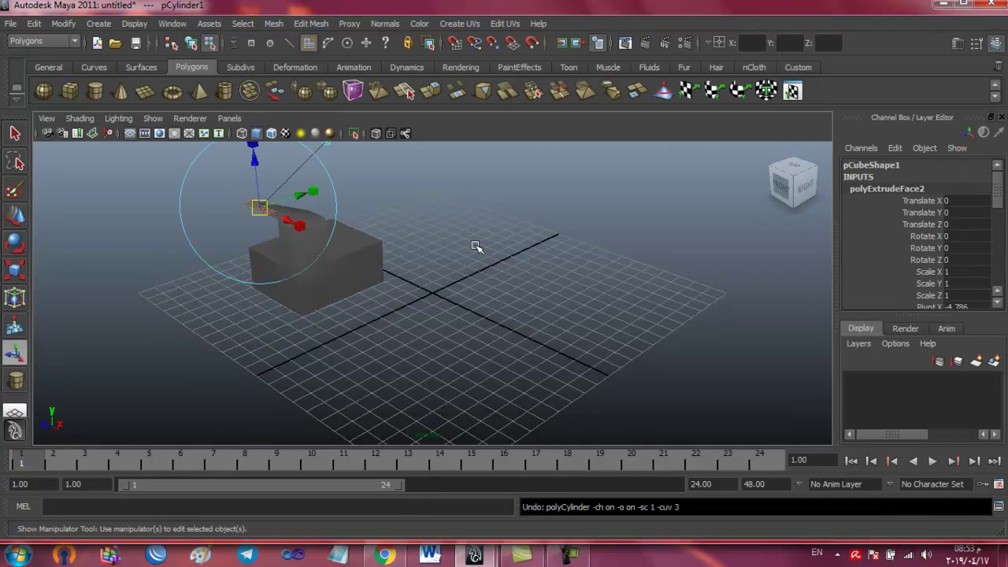
left_click(94, 91)
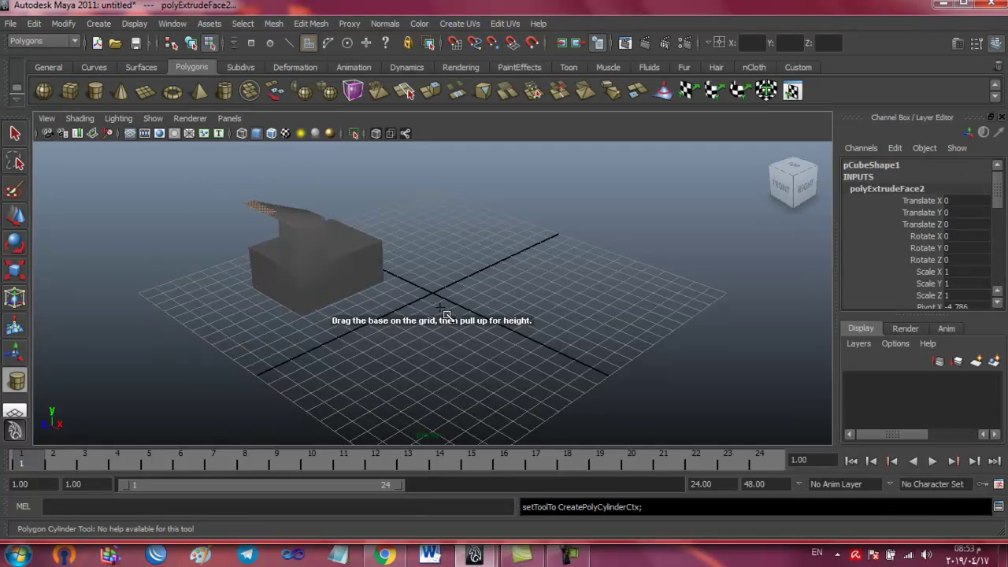
left_click_drag(439, 310, 476, 303)
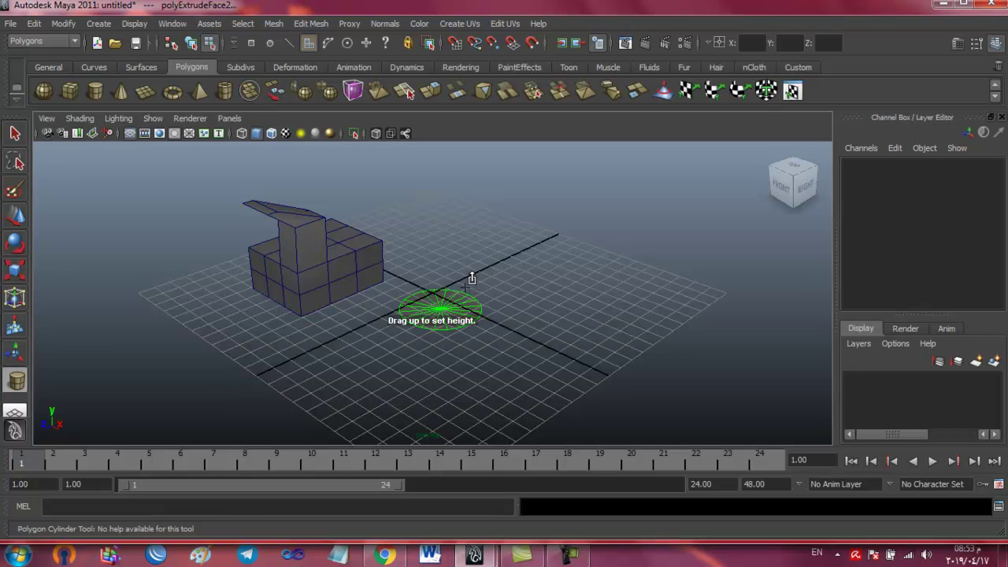
left_click_drag(473, 288, 456, 192)
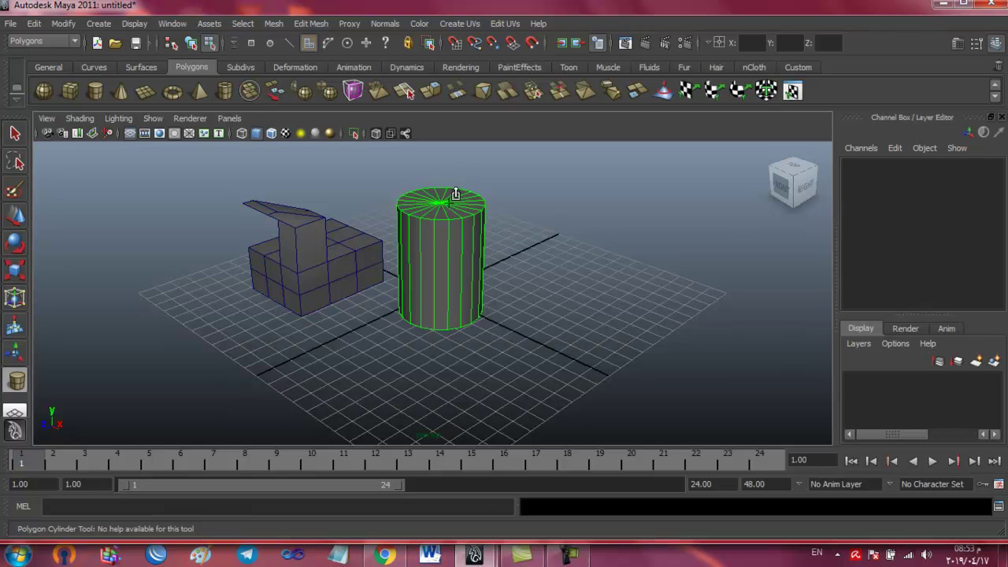
left_click_drag(456, 193, 452, 224)
Set polyCylinder1 to 8 axis subdivisions and 0 cap subdivisions
mouse_move(793, 184)
left_click_drag(1006, 249, 1003, 283)
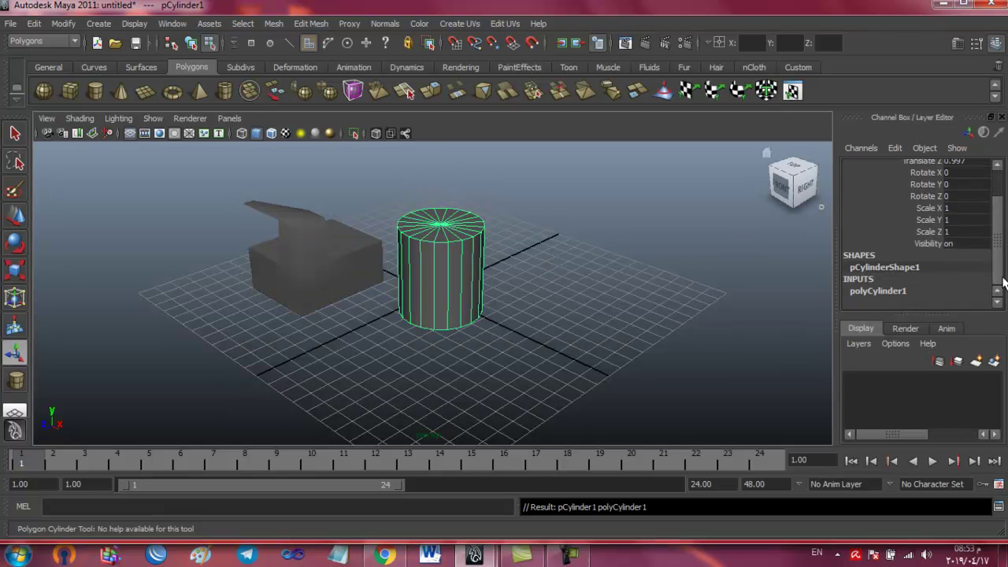
left_click(871, 290)
left_click(959, 244)
left_click(959, 244)
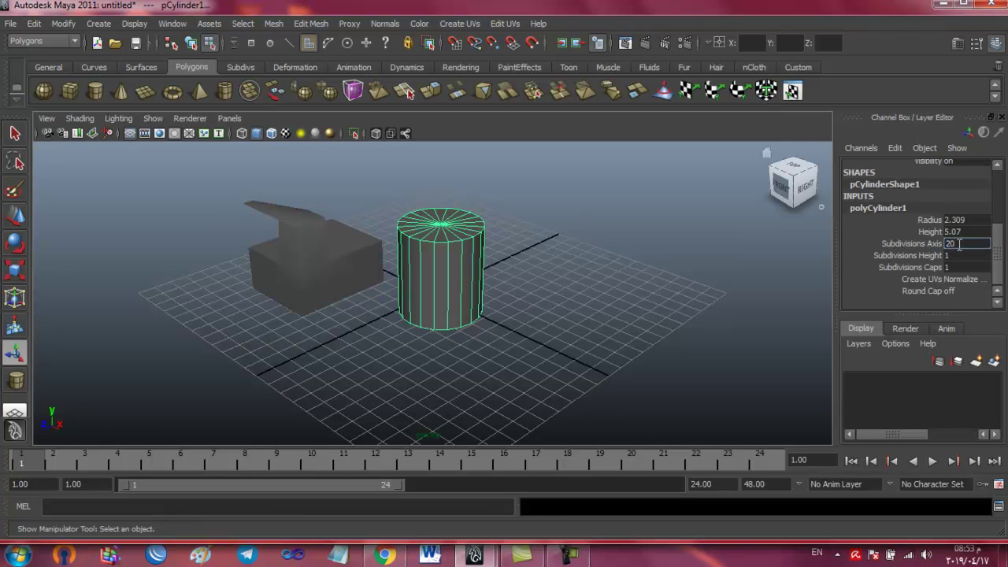
type("8")
left_click(959, 255)
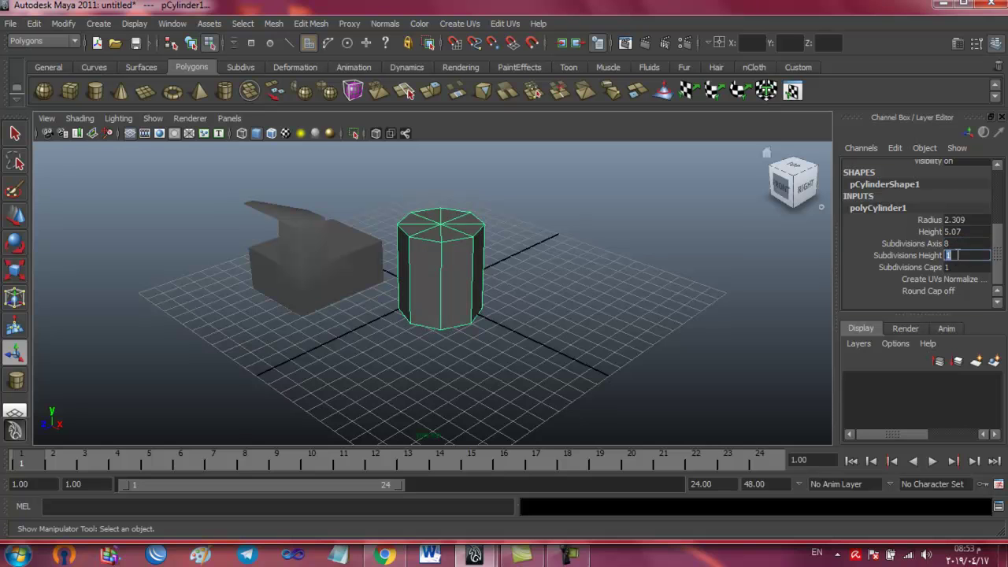
left_click(959, 268)
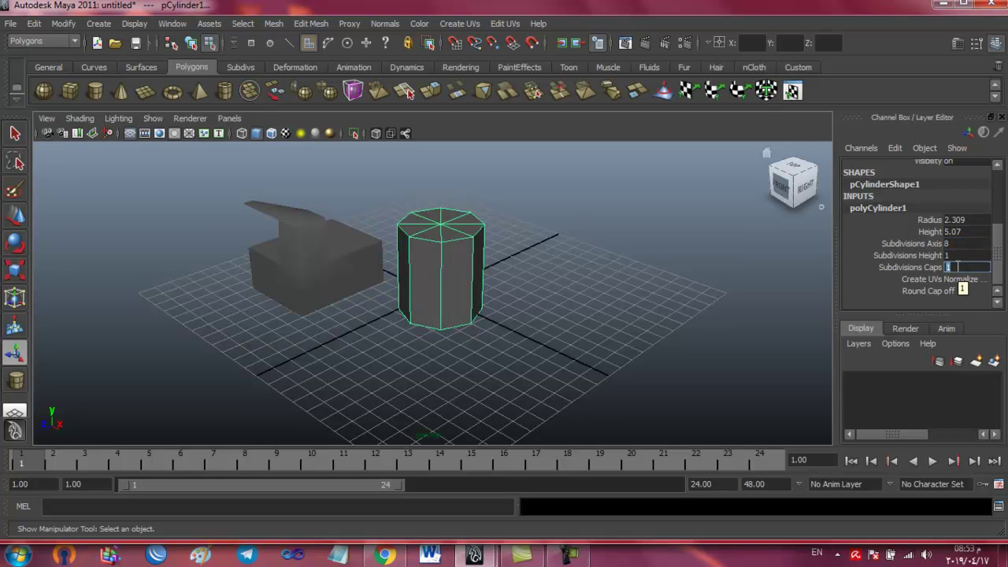
type("0")
key("Return")
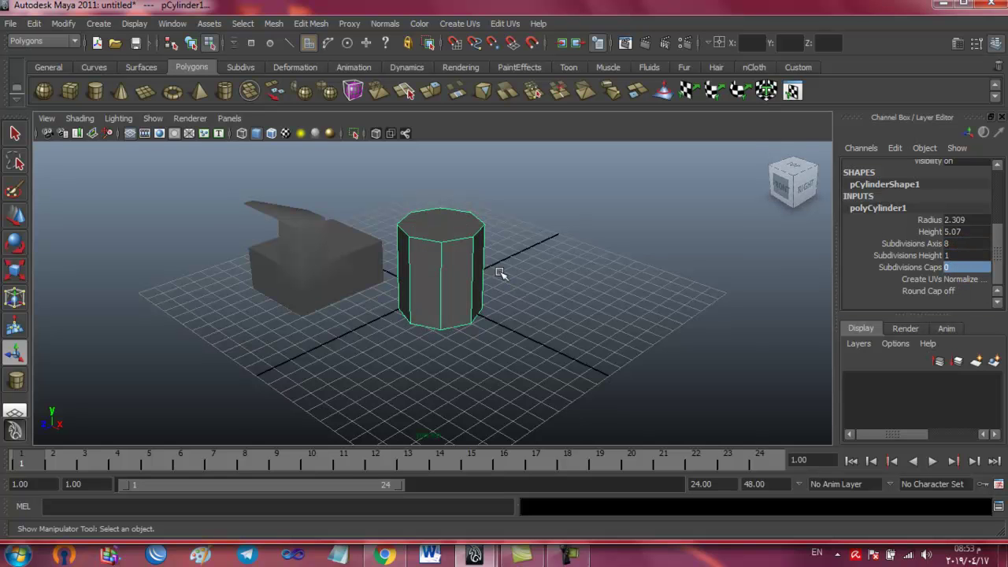
left_click(448, 240)
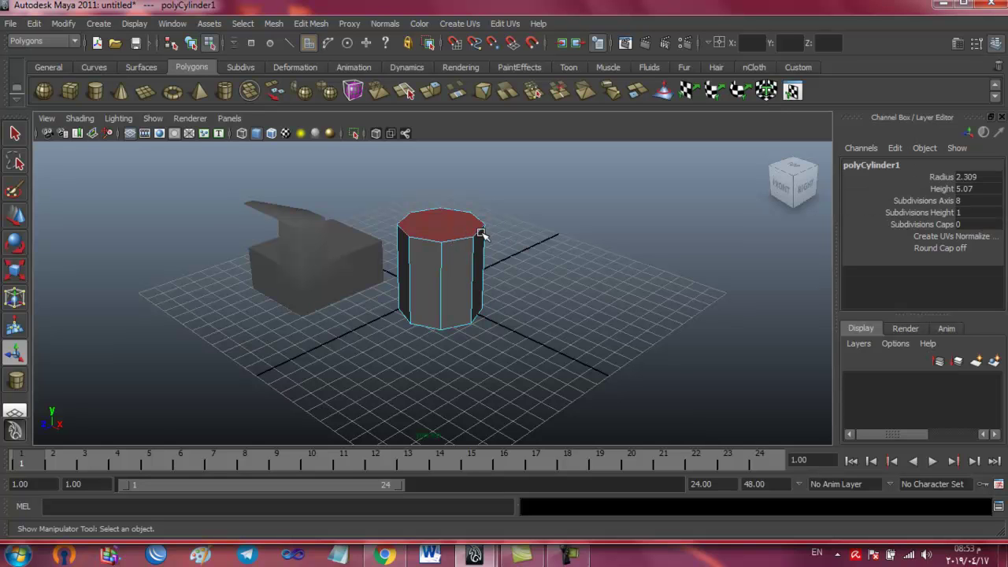
mouse_move(793, 183)
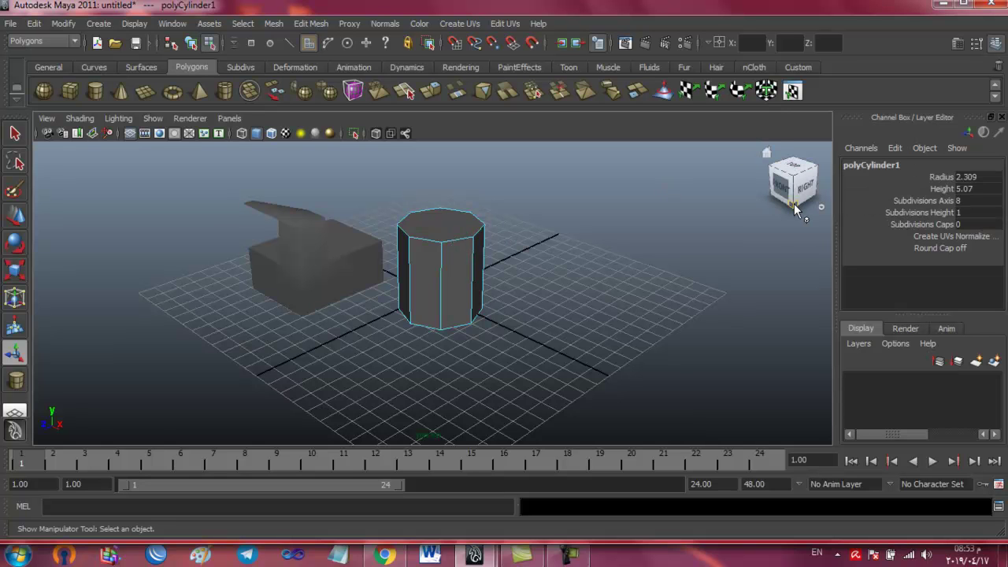
Orbit with the ViewCube to view the scene from underneath
left_click(795, 195)
left_click(795, 169)
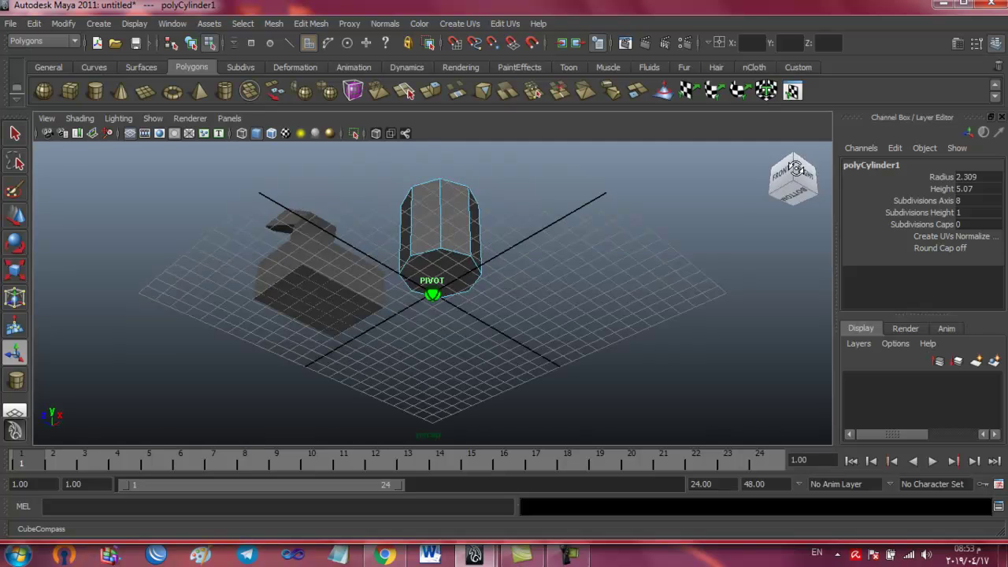
left_click(793, 182)
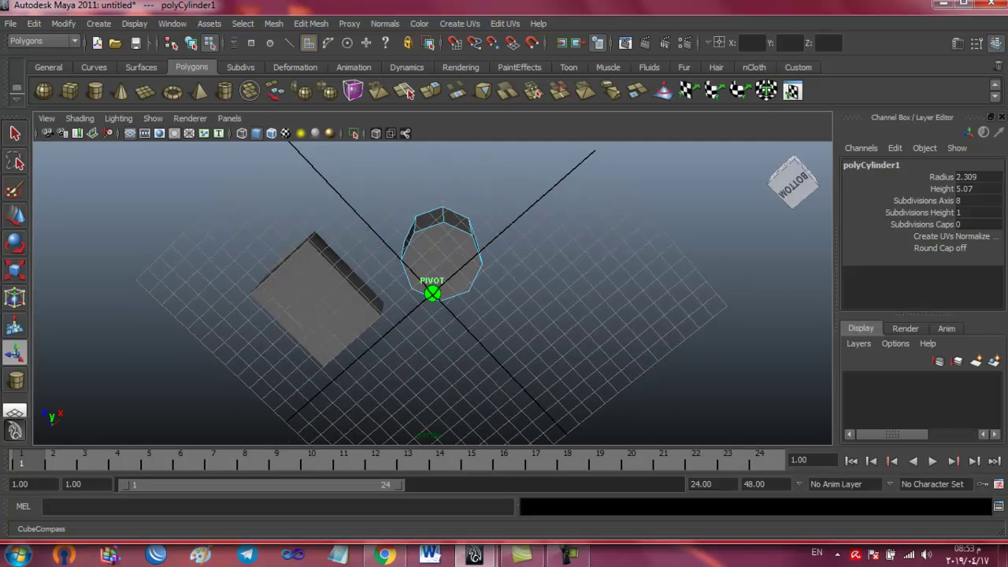
left_click(441, 264)
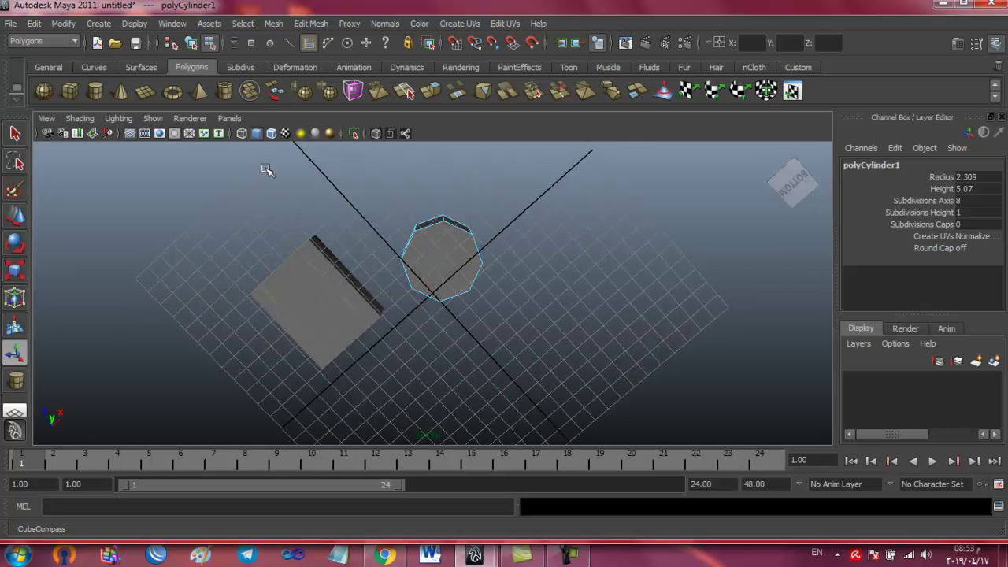
Start the Snap Together Tool and pick the cylinder's bottom face as the source
left_click(34, 24)
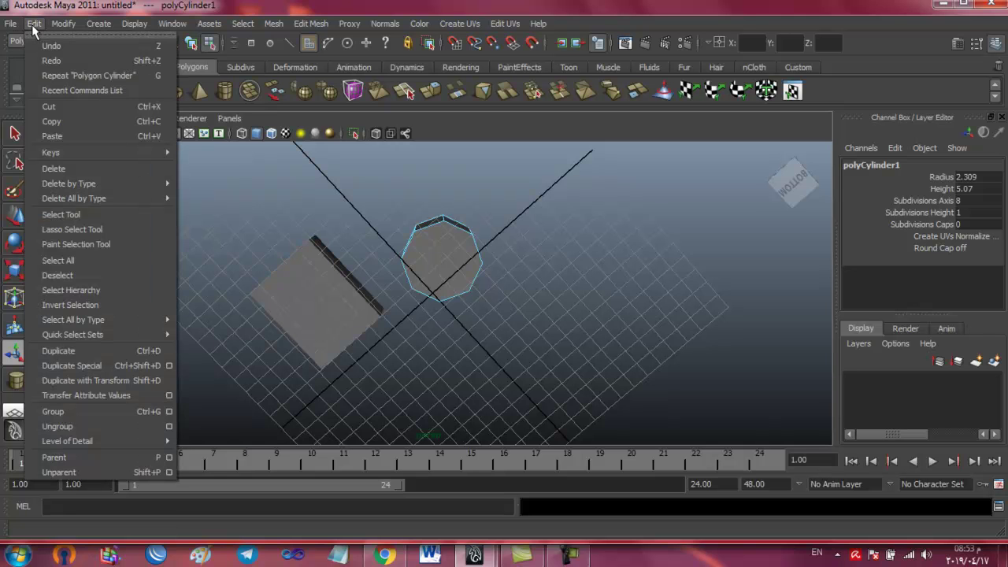
left_click(60, 24)
left_click(59, 24)
left_click(60, 24)
left_click(60, 24)
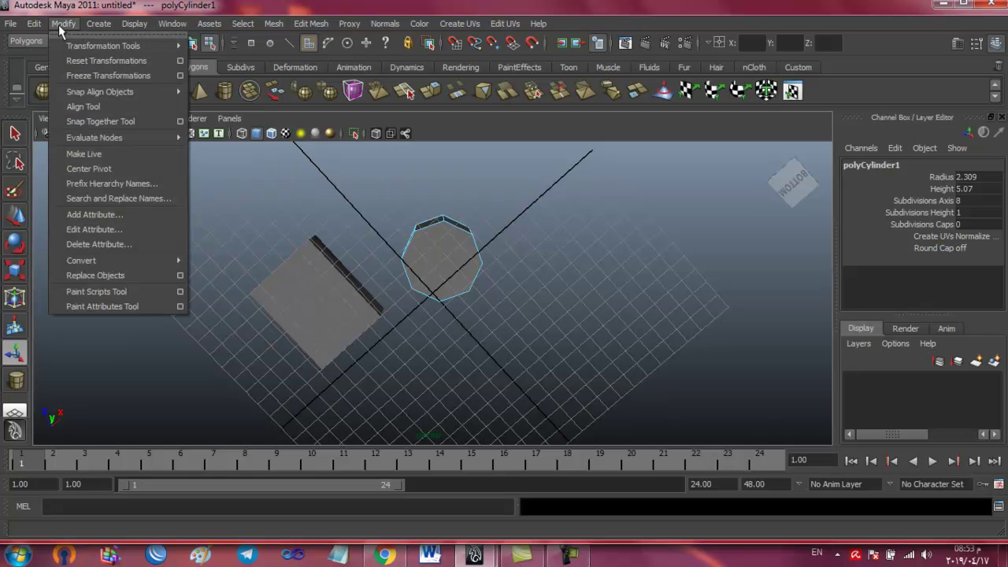
left_click(152, 122)
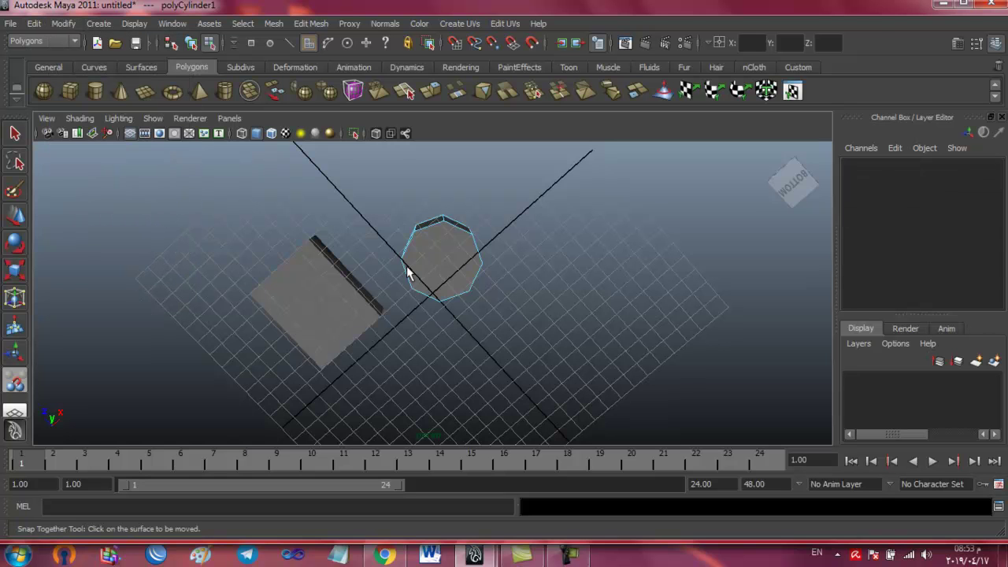
left_click(441, 258)
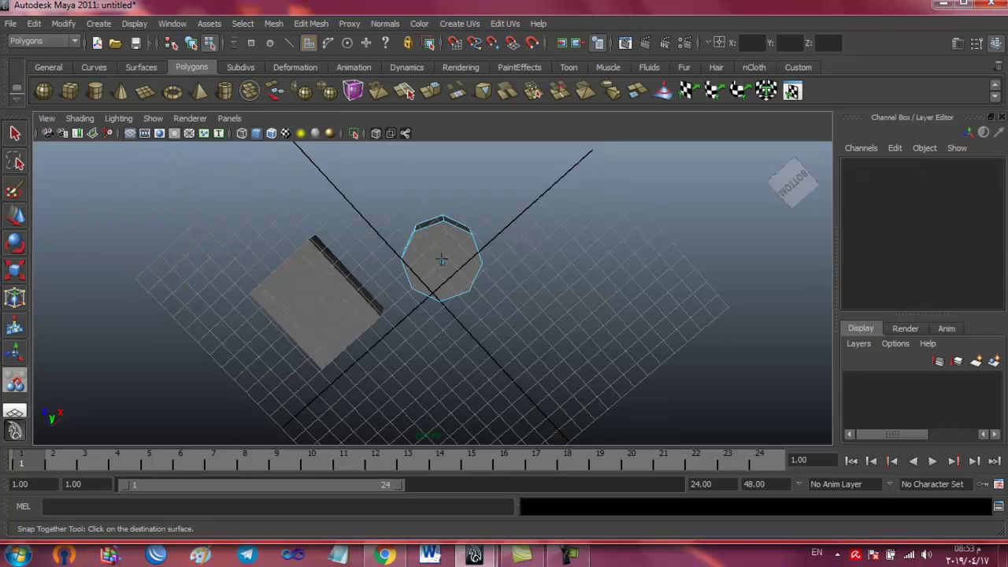
Pick the box face as the snap target and confirm the snap
mouse_move(793, 181)
mouse_move(795, 165)
left_mouse_down()
mouse_move(795, 155)
mouse_move(775, 162)
left_mouse_up()
left_click(768, 152)
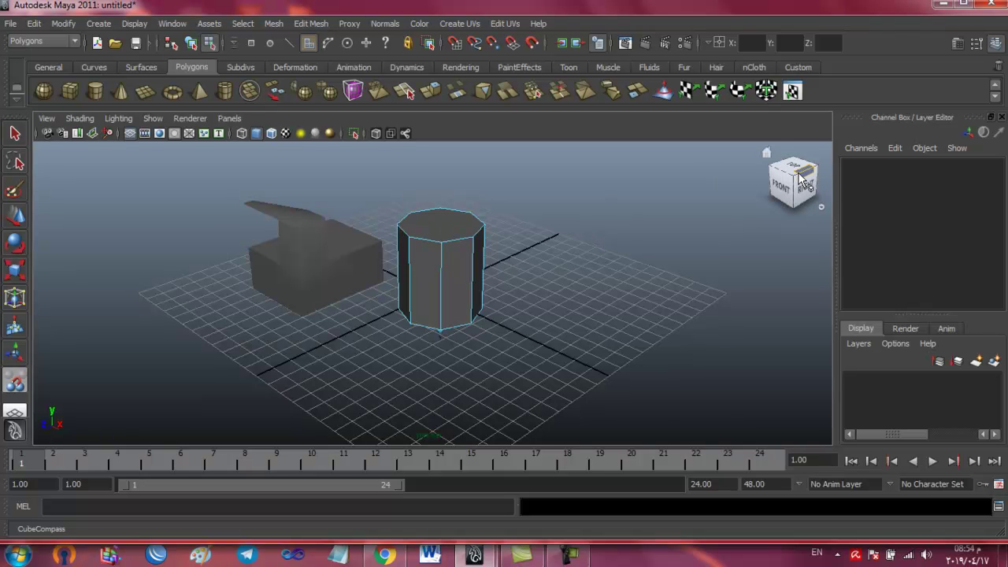
left_click_drag(799, 179, 796, 210)
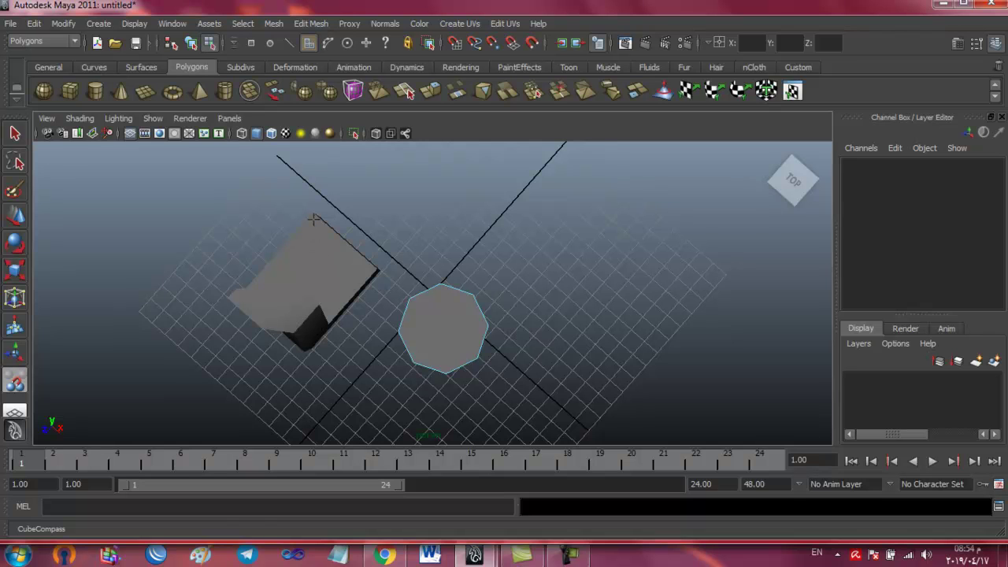
left_click(312, 221)
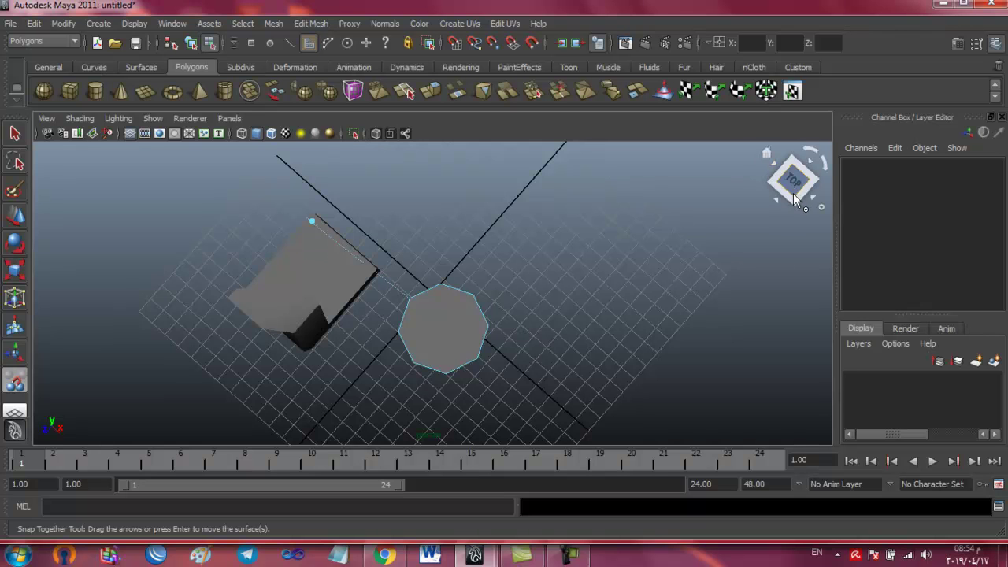
left_click_drag(786, 183, 733, 189)
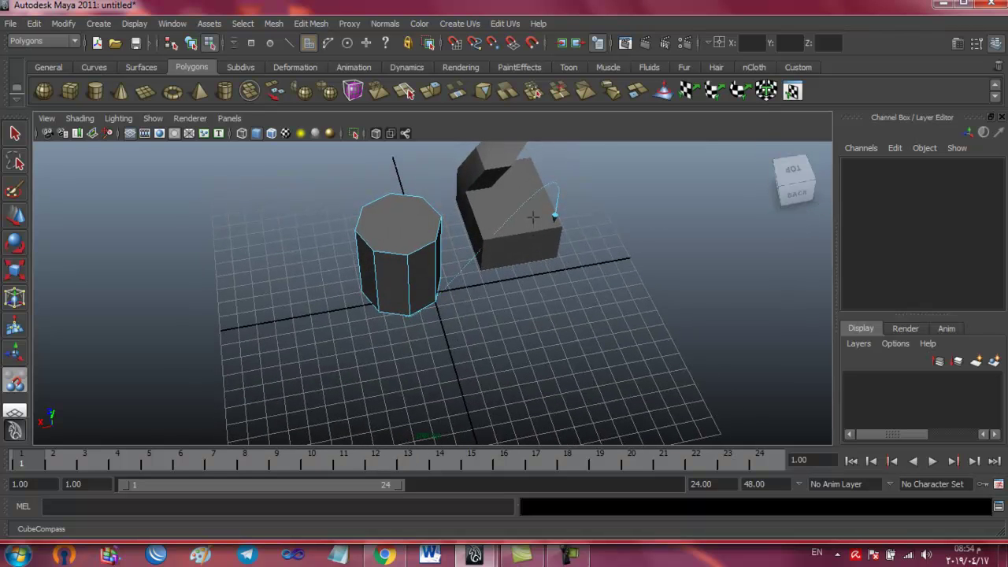
key("Return")
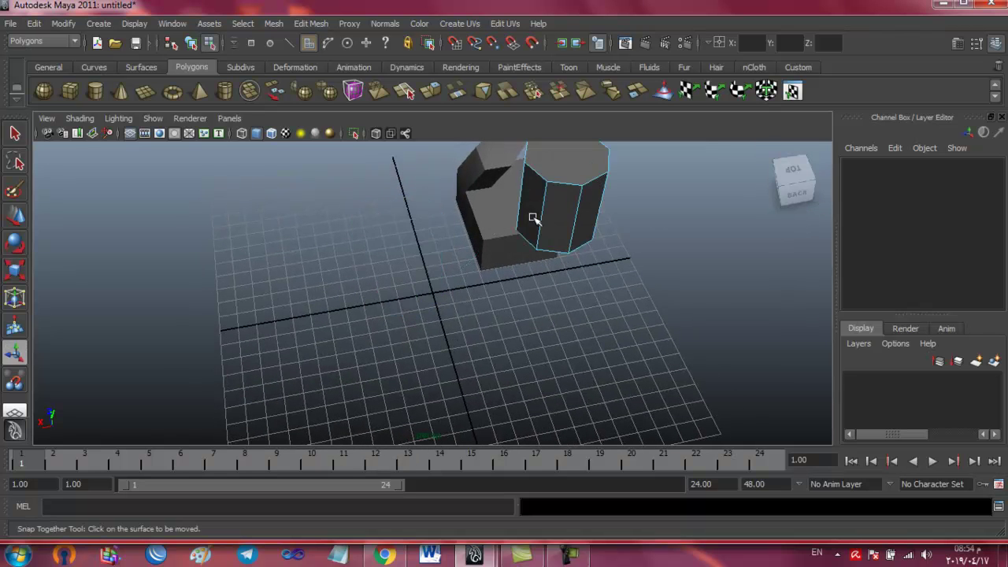
left_click(804, 183)
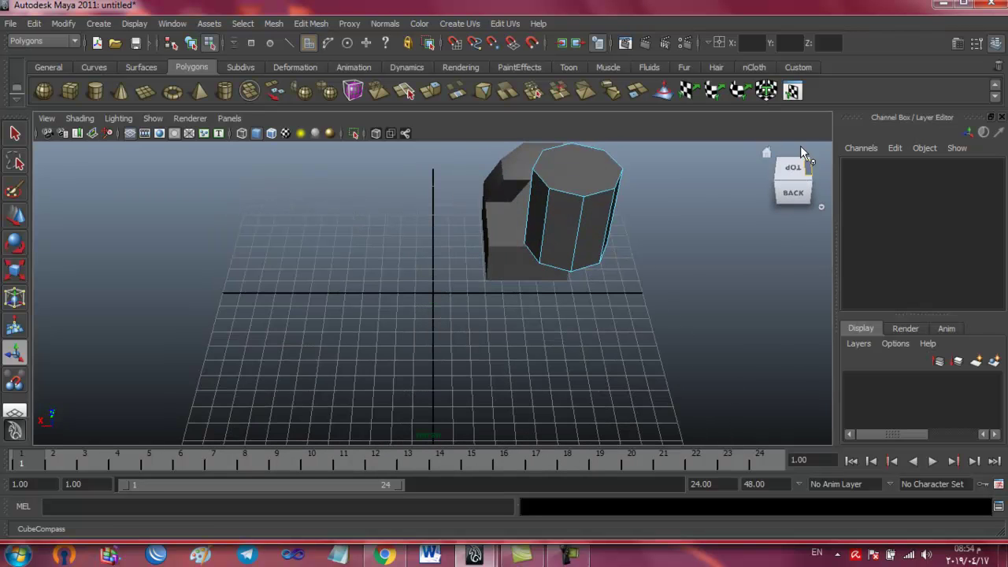
left_click(766, 152)
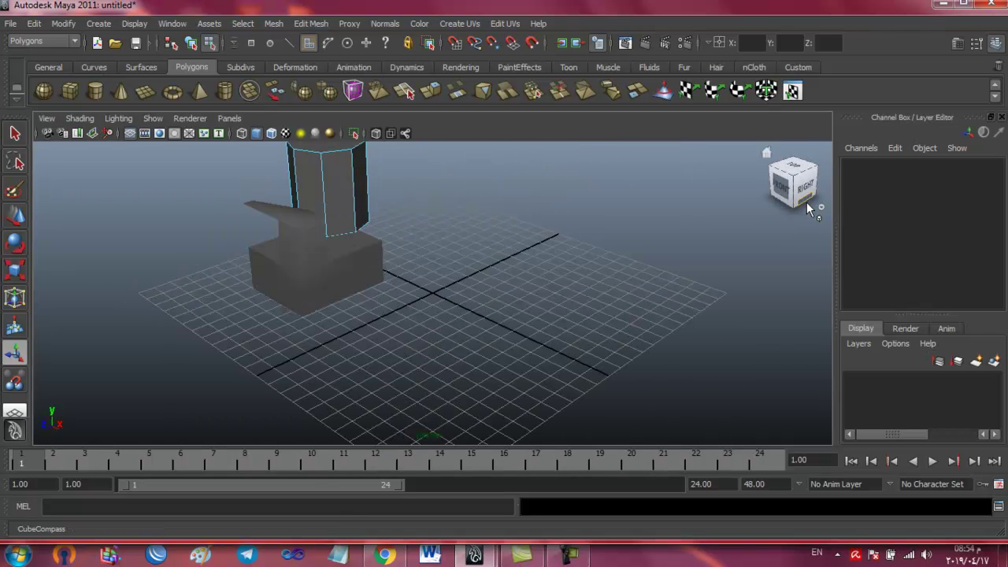
left_click(795, 183)
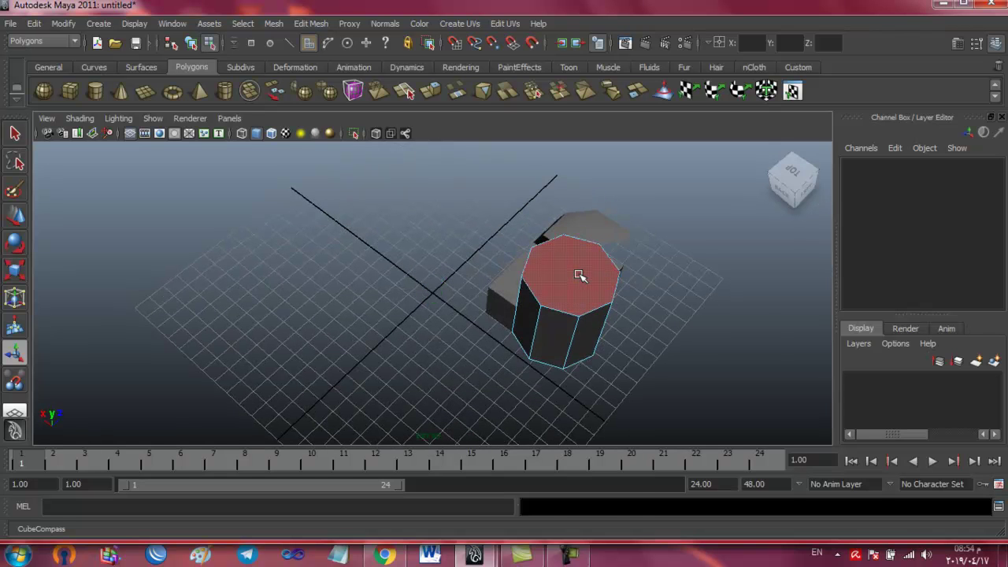
Put the cylinder into face selection and pick its top face
right_click(579, 275)
left_click(580, 290)
left_click(303, 25)
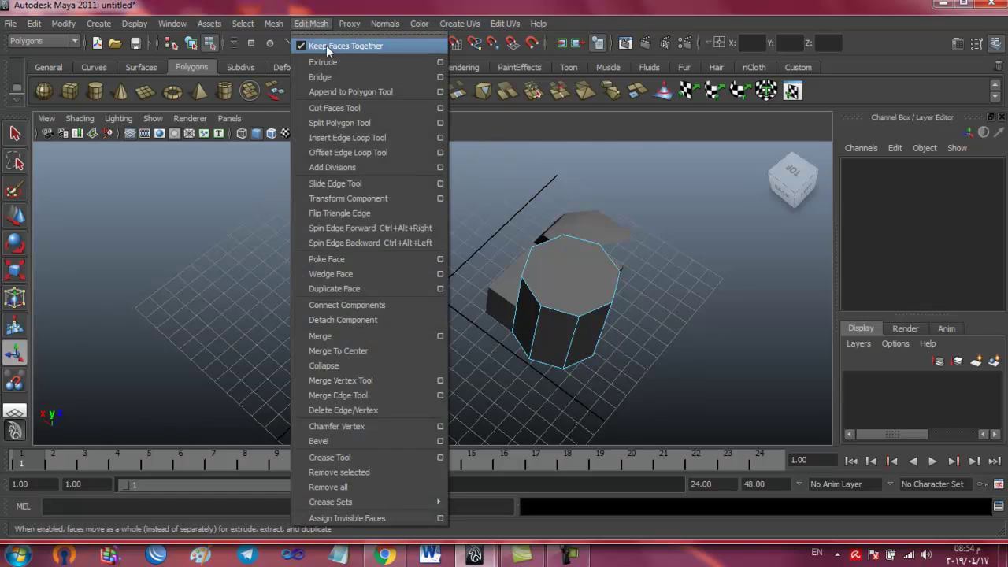
left_click(341, 60)
key("F11")
left_click(582, 274)
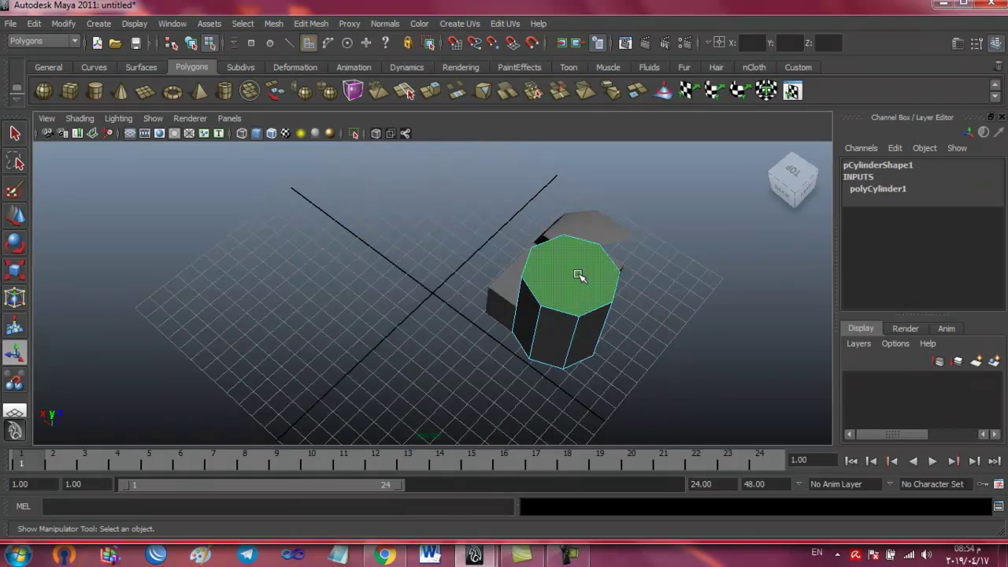
Reconfirm face mode and extrude the cylinder's top face with Edit Mesh > Extrude
right_click(578, 272)
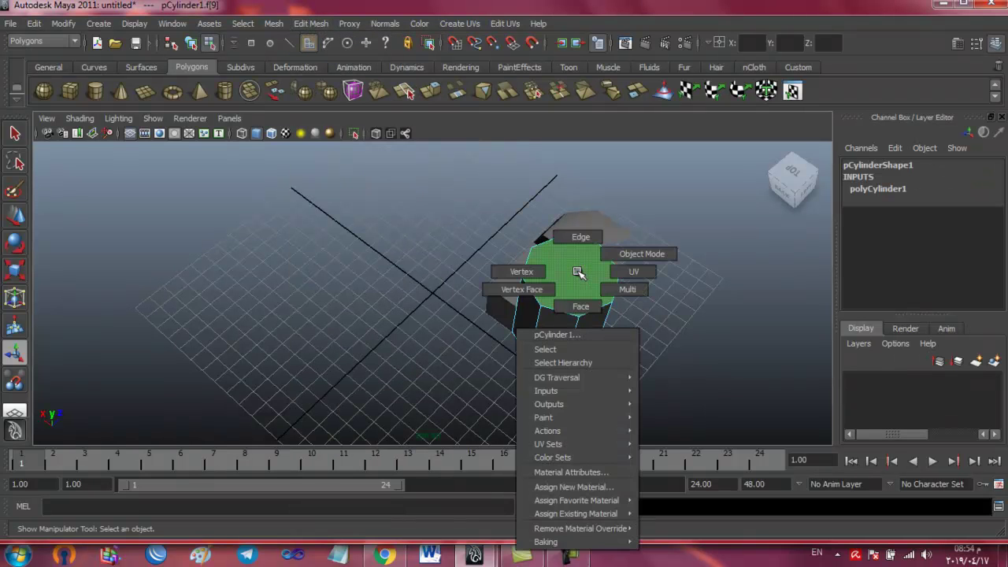
left_click(582, 307)
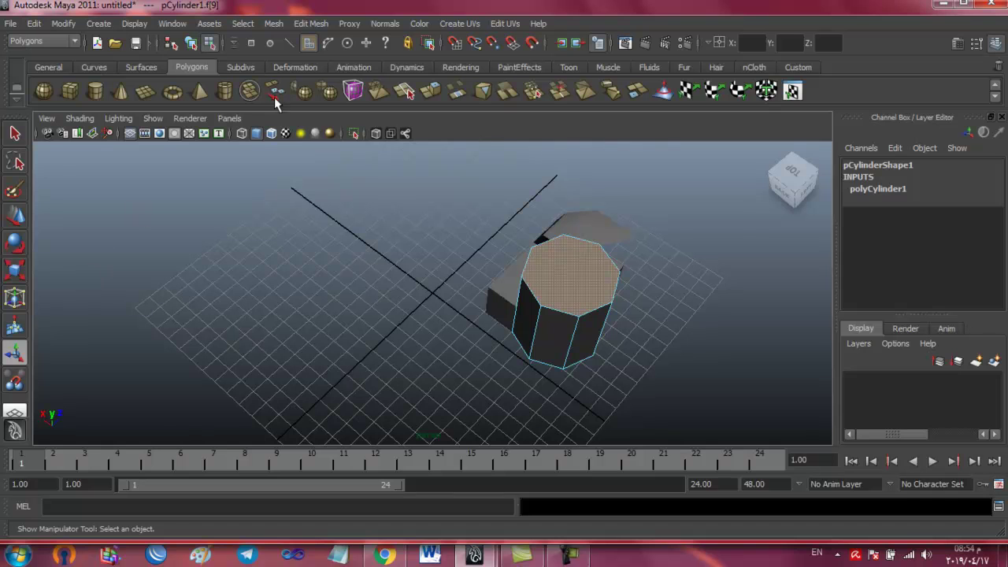
left_click(311, 22)
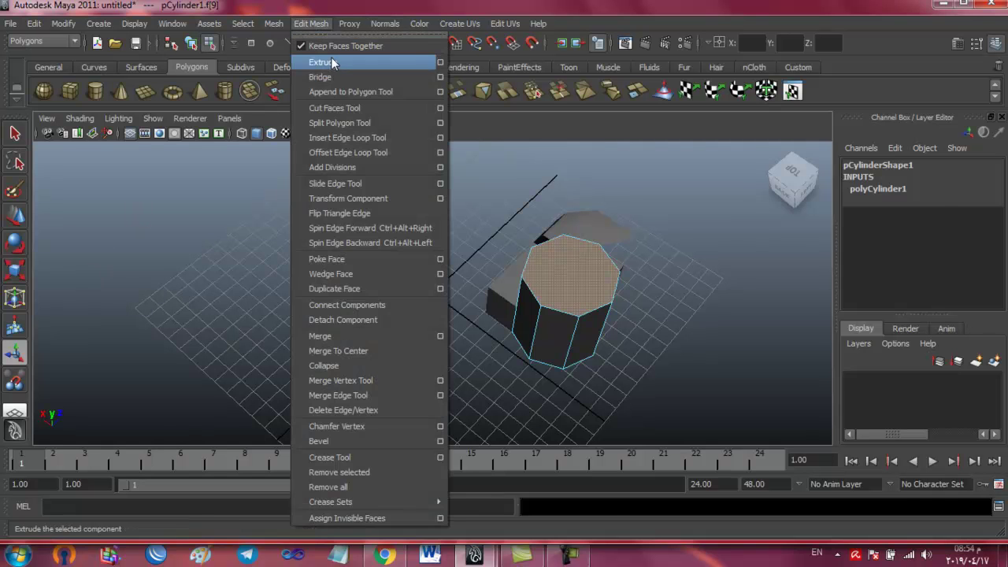
left_click(331, 57)
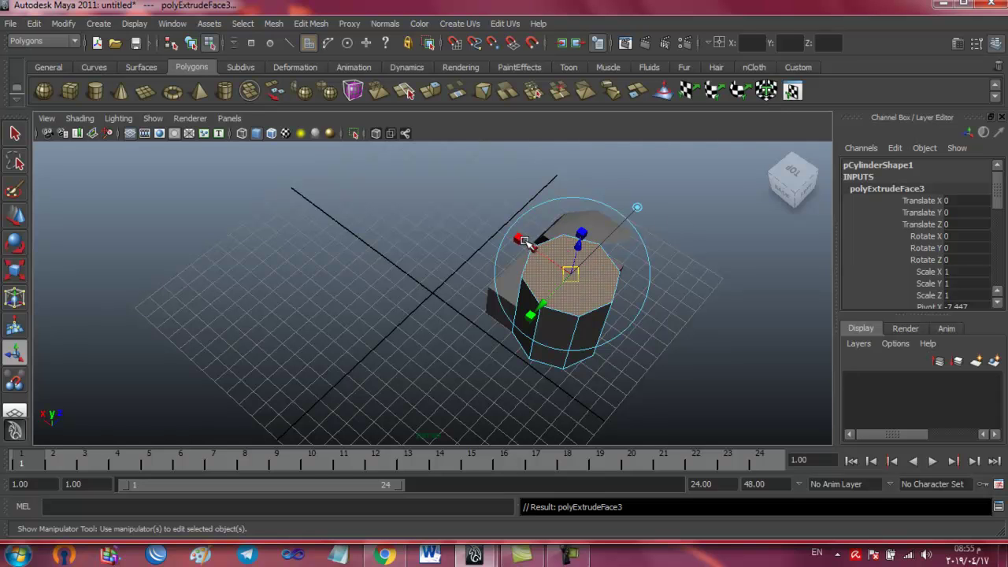
Narrow the extruded top face along X and pull it upward to lengthen the column
left_click_drag(526, 240, 555, 258)
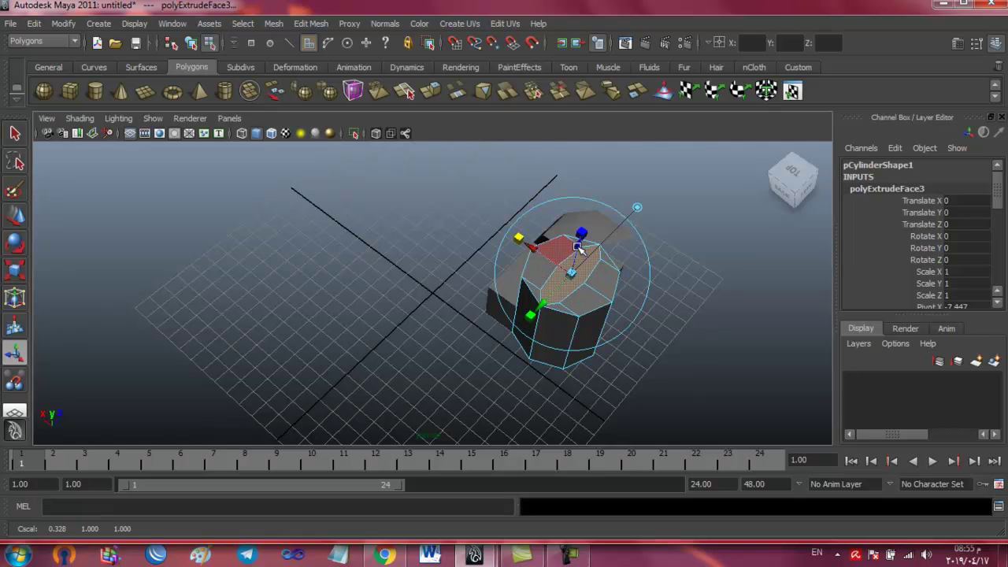
mouse_move(581, 233)
left_mouse_down()
mouse_move(594, 184)
mouse_move(589, 193)
left_mouse_up()
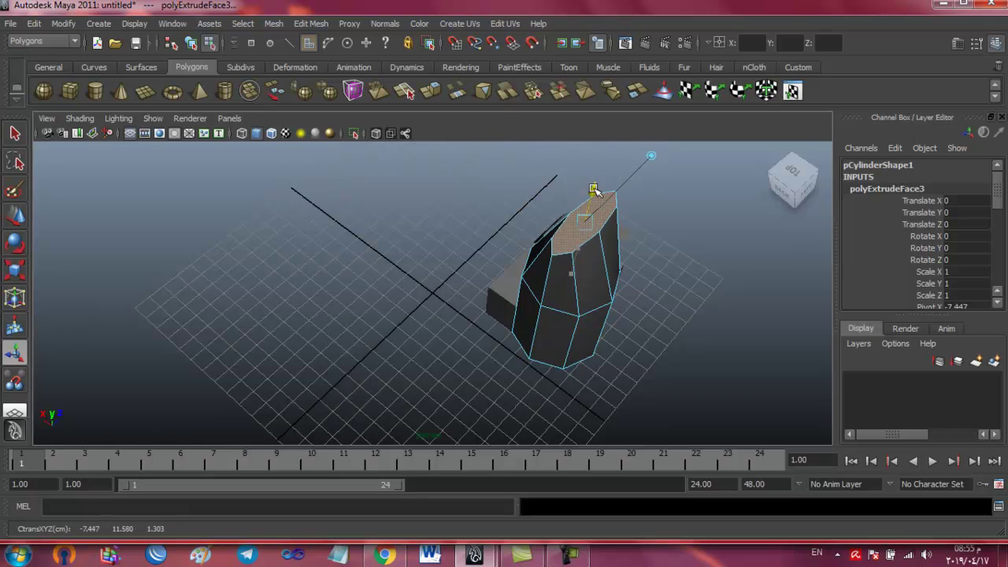
mouse_move(792, 180)
left_click(765, 151)
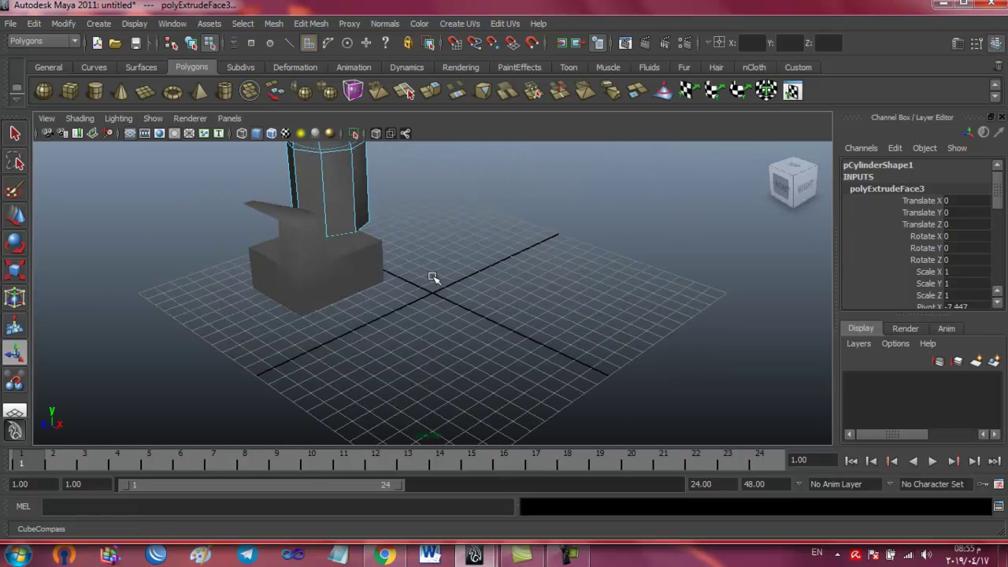
Draw a second box, pCube2, on the grid in front of the column
left_click(71, 90)
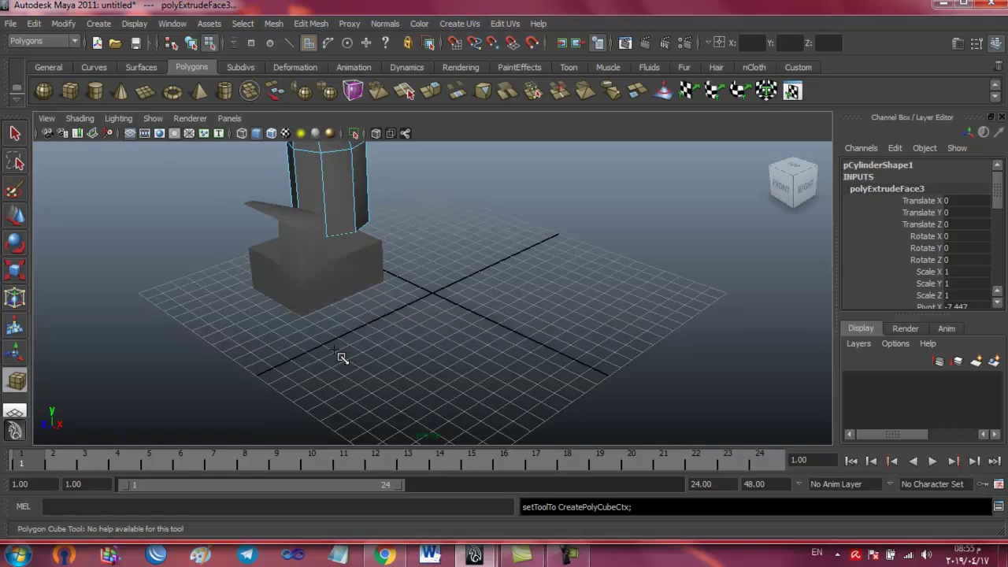
left_click_drag(343, 357, 491, 337)
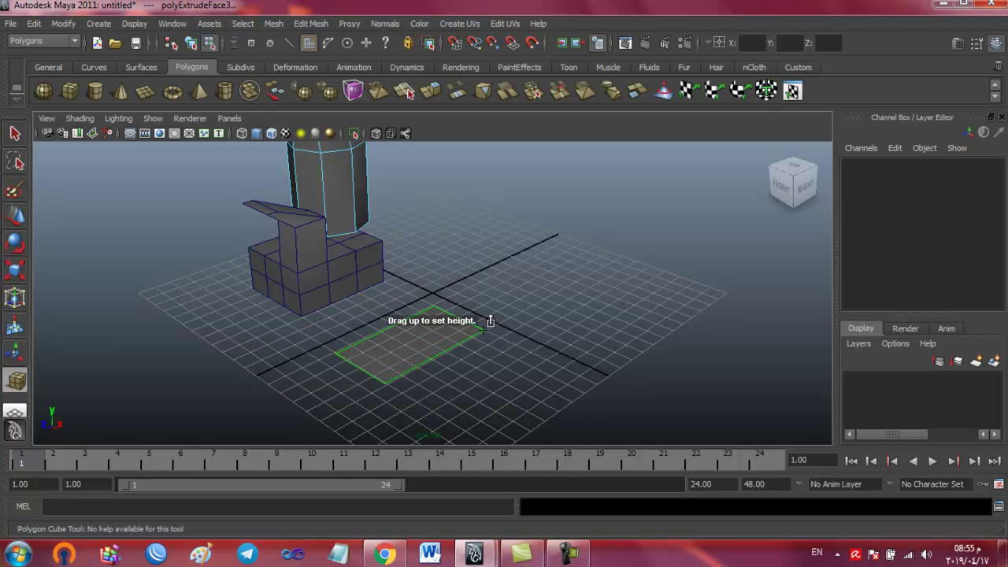
left_click_drag(490, 321, 483, 293)
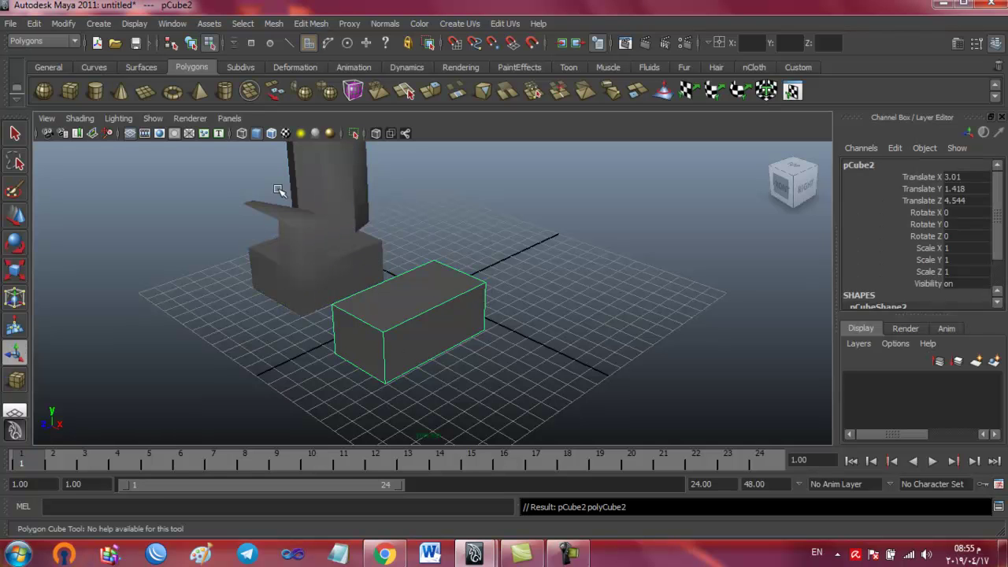
left_click(34, 23)
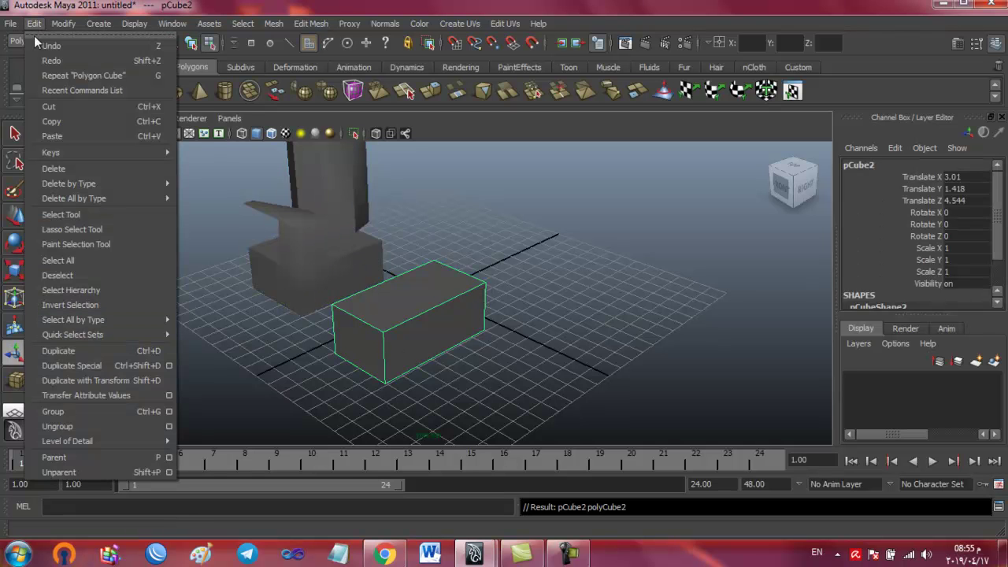
Duplicate pCube2 and slide the copy, pCube3, right along X to X 8.828 beside it
left_click(79, 352)
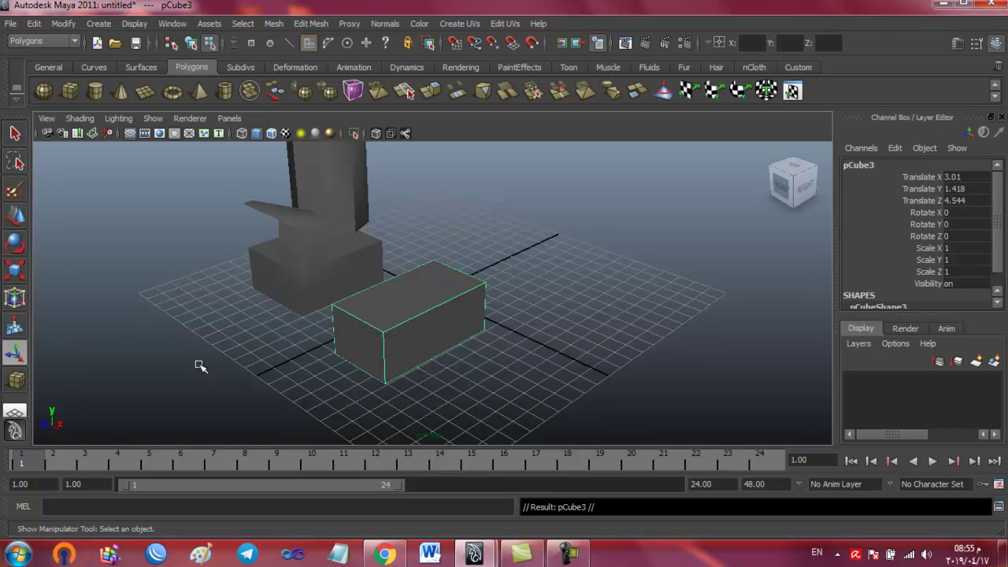
left_click(20, 222)
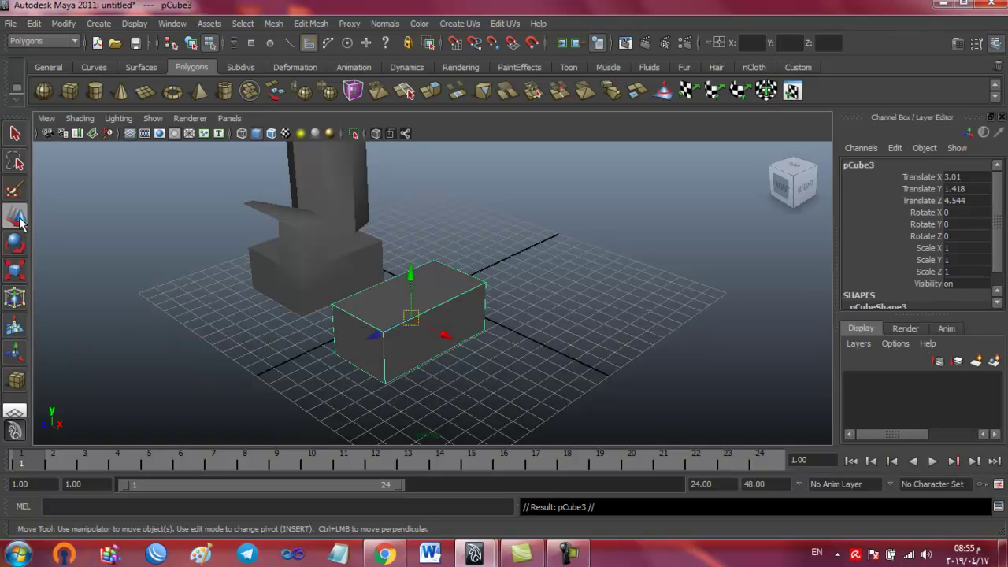
mouse_move(411, 276)
left_mouse_down()
mouse_move(422, 180)
mouse_move(446, 349)
mouse_move(443, 189)
left_mouse_up()
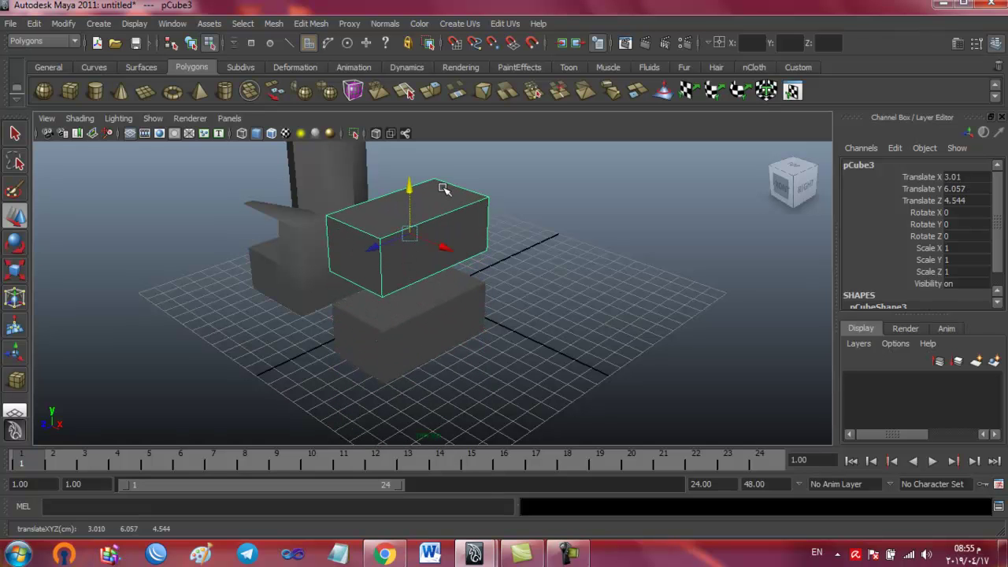
left_click_drag(446, 250, 579, 355)
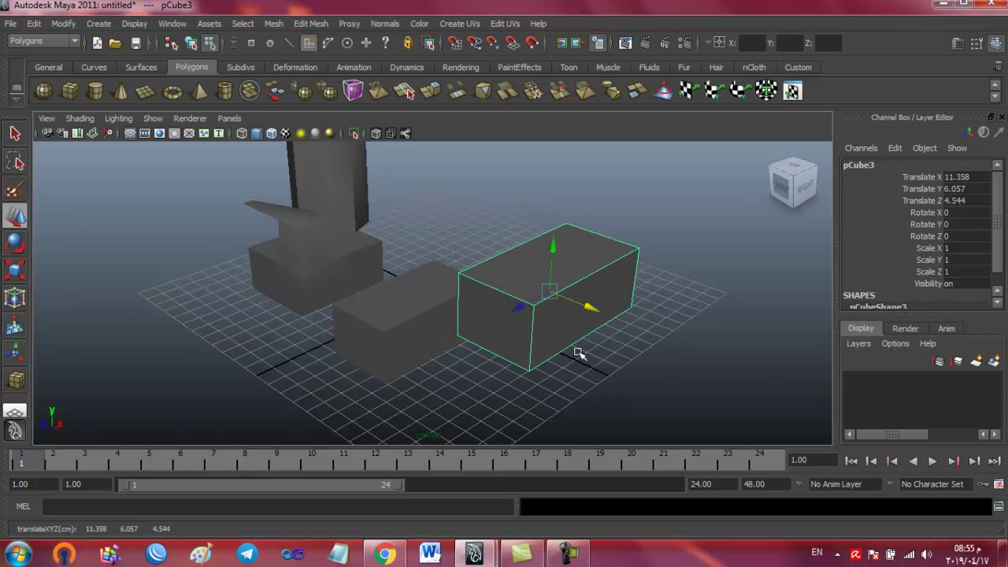
left_click_drag(549, 291, 505, 366)
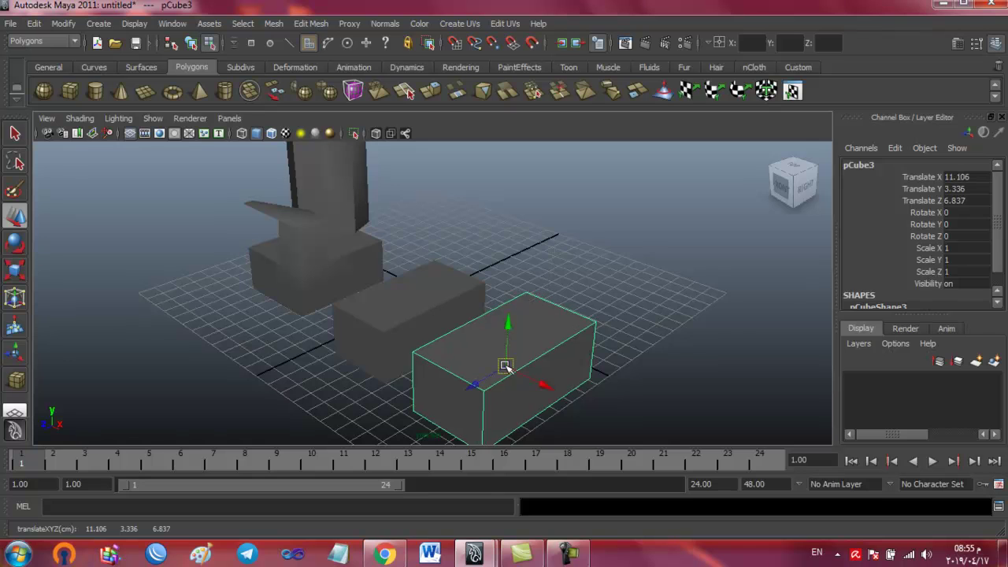
key("ctrl+z")
key("ctrl+z")
key("ctrl+z")
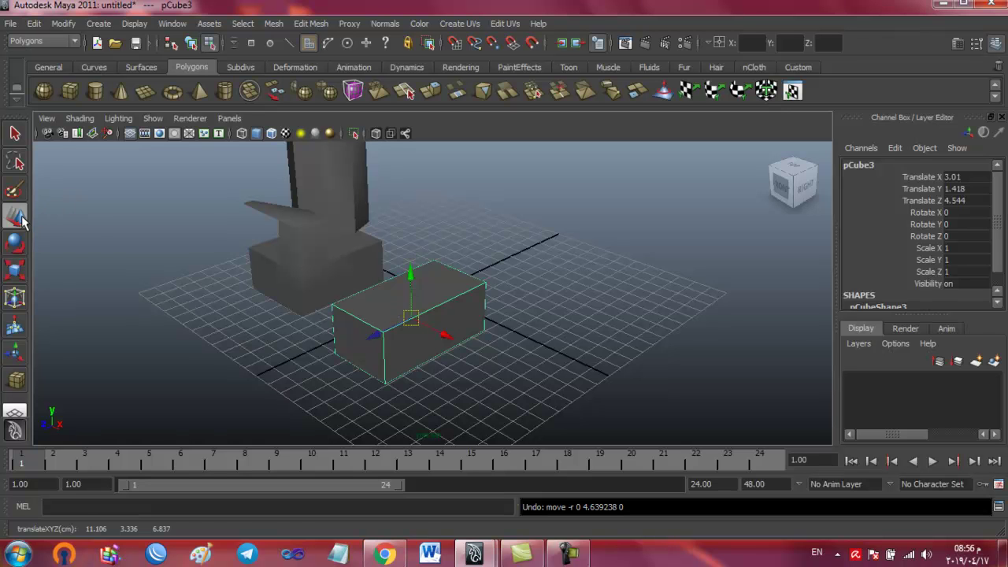
left_click_drag(441, 333, 532, 381)
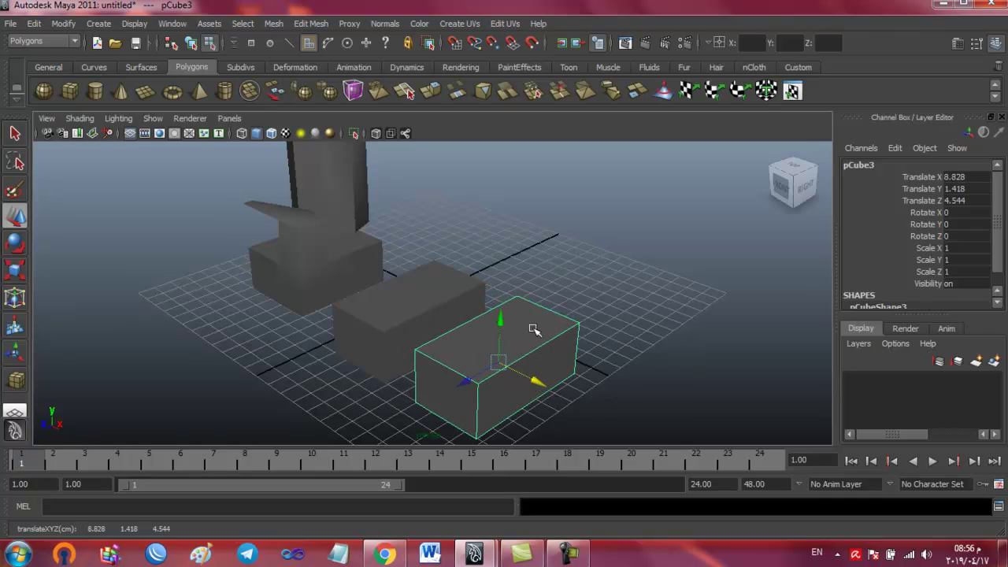
left_click(534, 329, "ctrl")
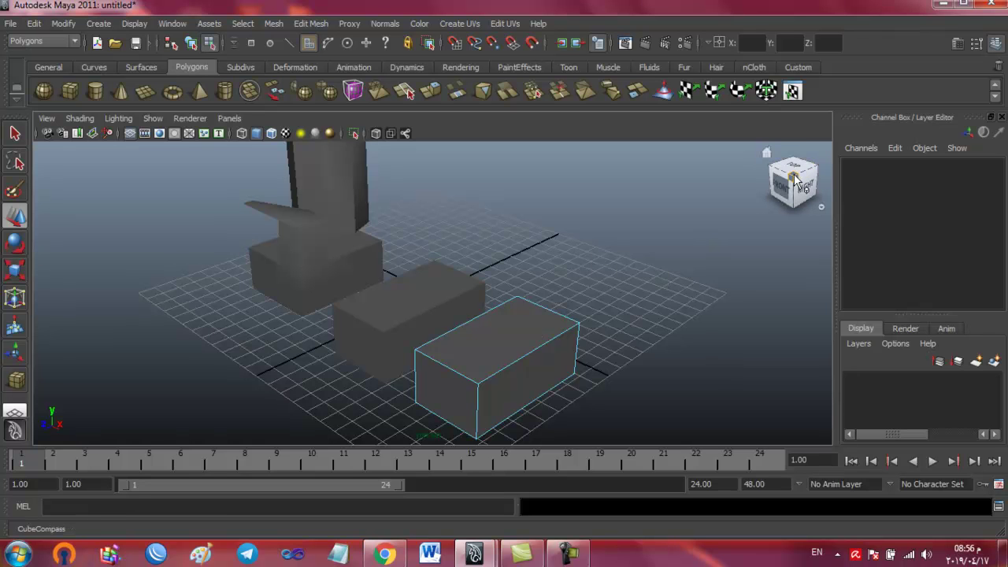
mouse_move(793, 168)
left_mouse_down()
mouse_move(743, 188)
mouse_move(794, 178)
left_mouse_up()
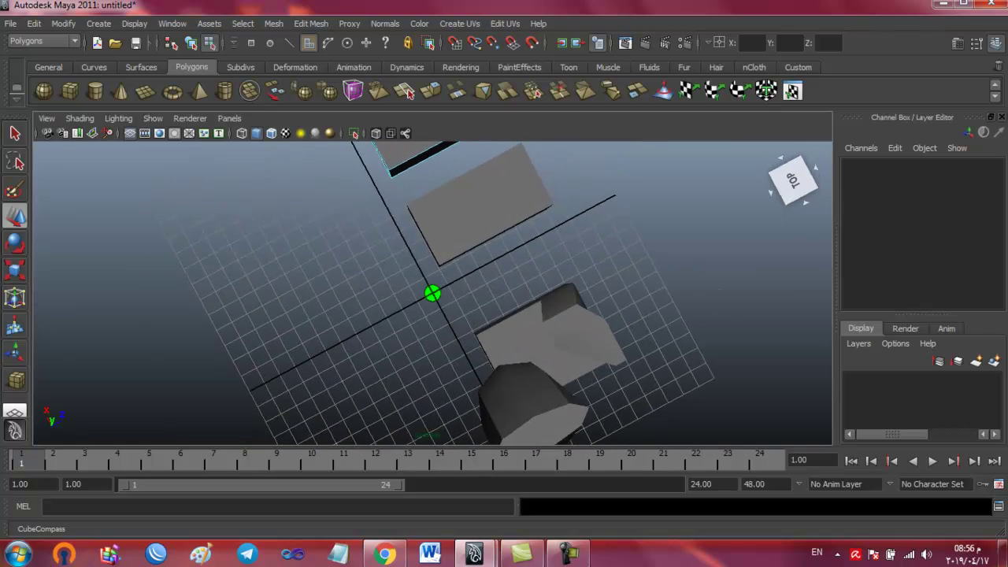
left_click_drag(794, 178, 793, 181)
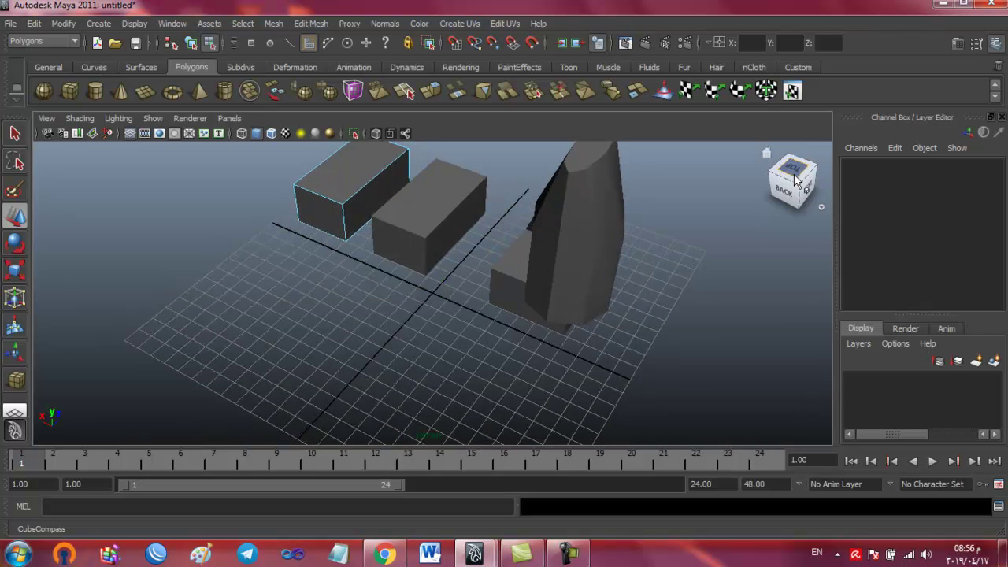
left_click(814, 164)
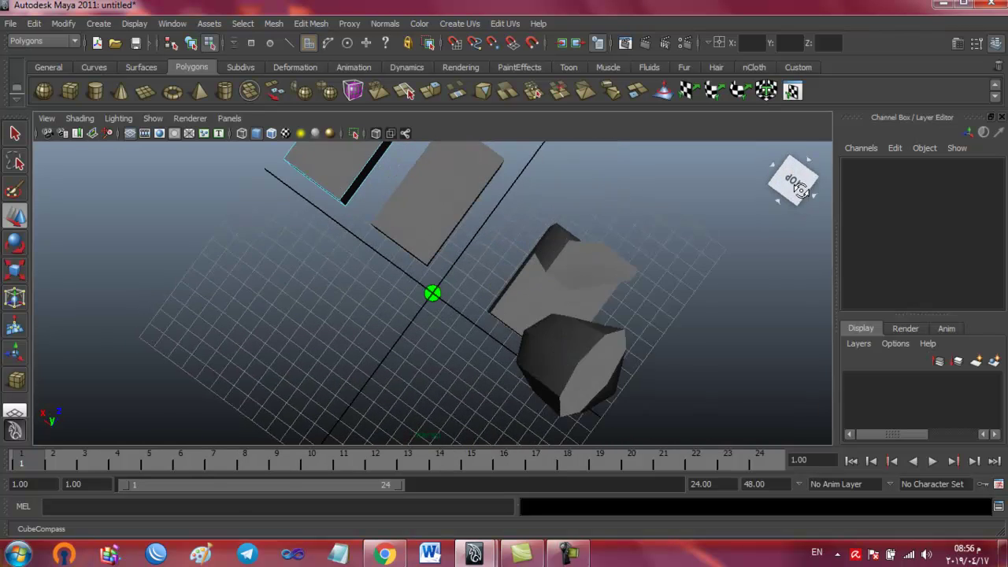
left_click_drag(793, 183, 795, 178)
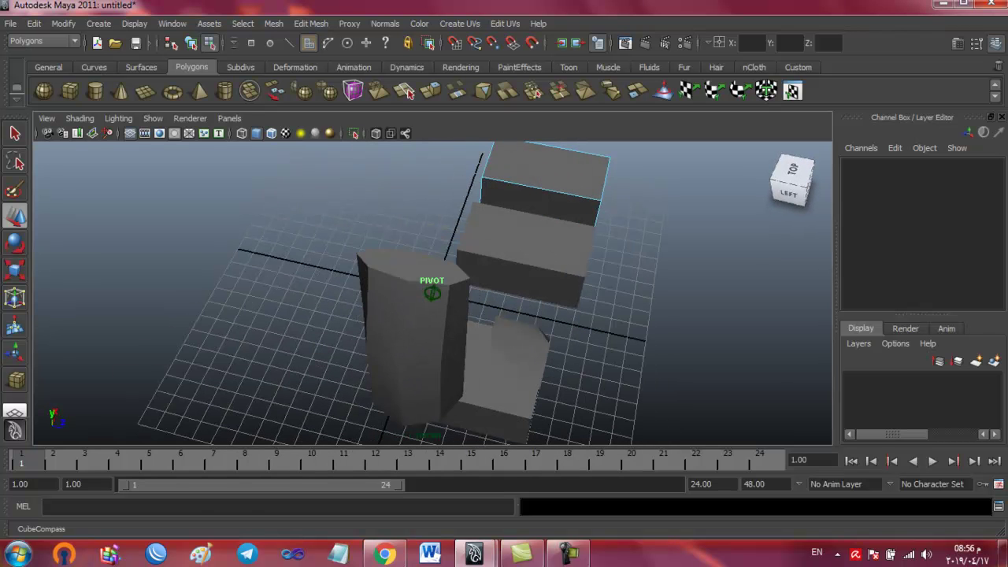
left_click(769, 156)
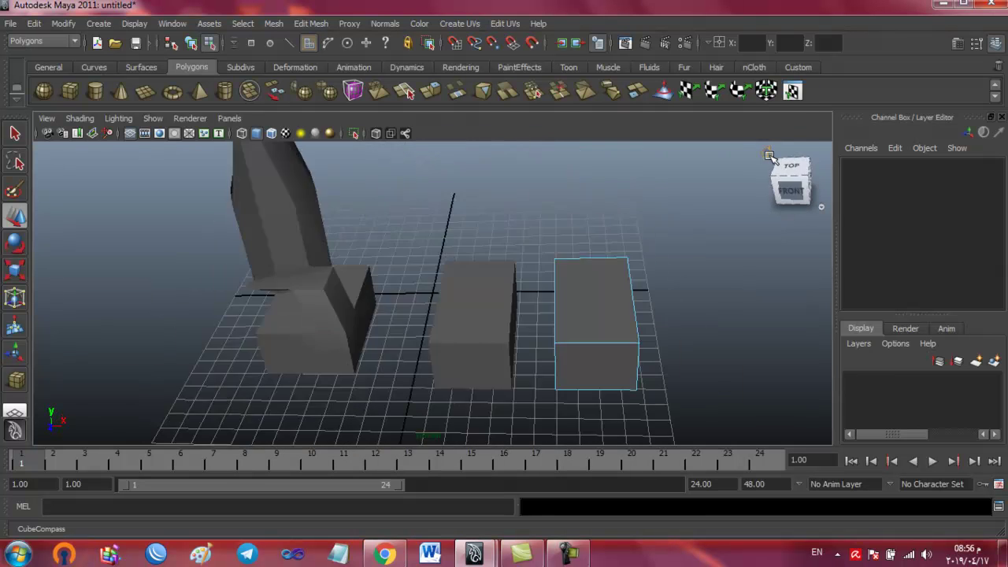